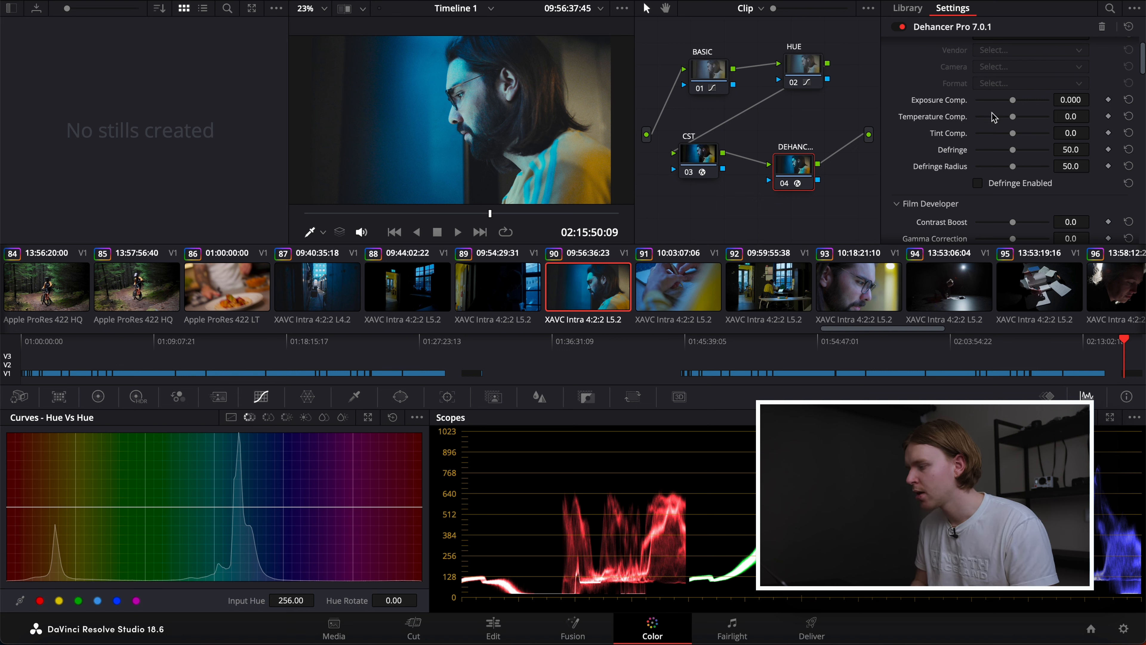
Set the Color Head Shadows Tone to -30.3 and Highlights Tone to -28.4, comparing the image with Color Head off and on.
scroll(980, 128, up, 2)
drag(1013, 149, 1038, 155)
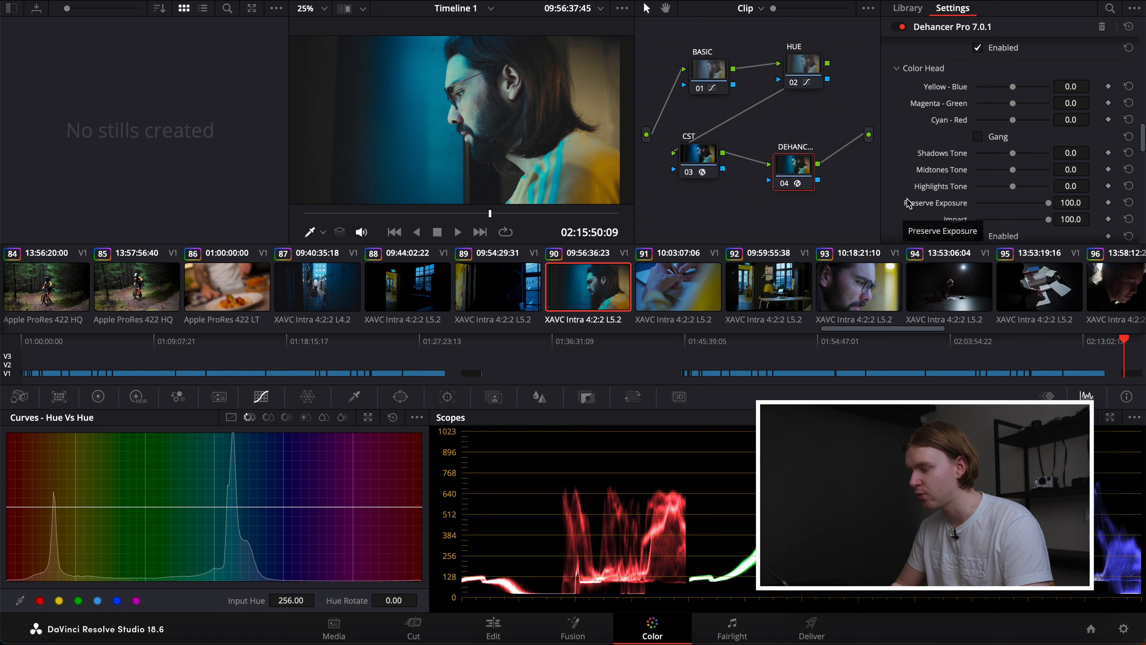
scroll(948, 192, down, 2)
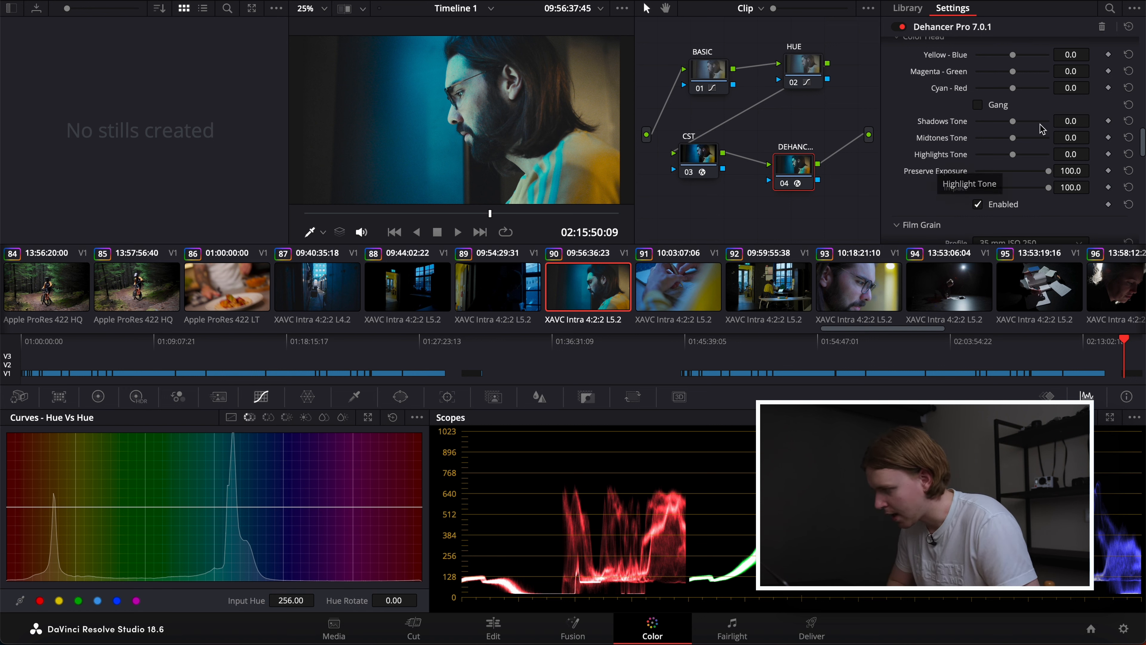
drag(999, 124, 1002, 157)
scroll(524, 115, down, 1)
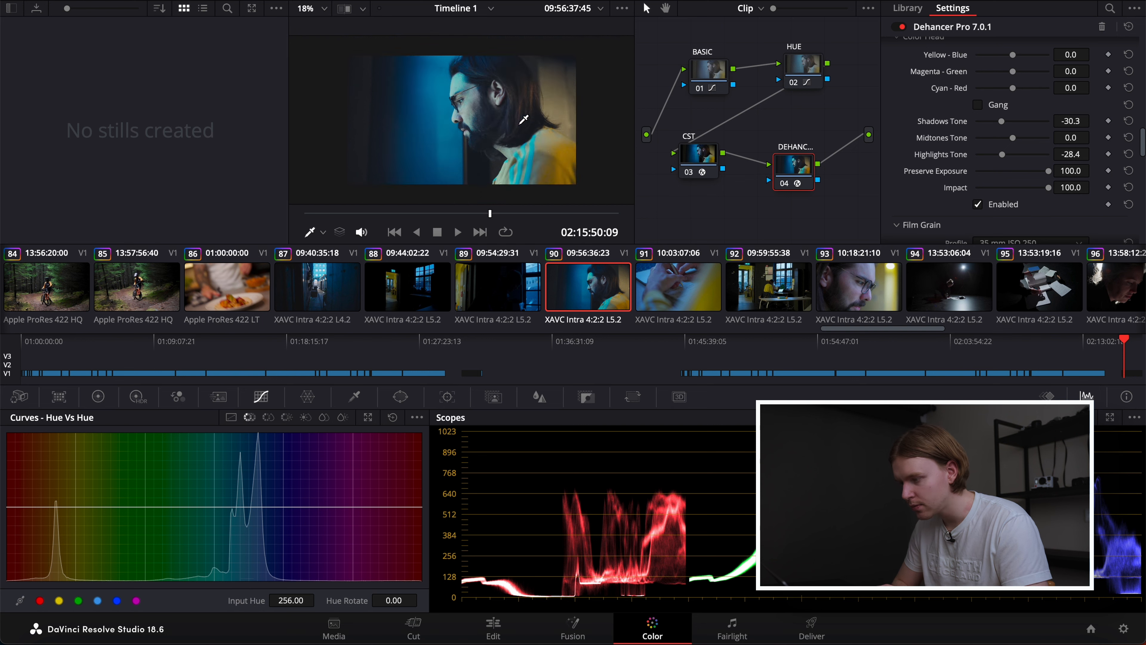
click(979, 206)
click(978, 206)
click(979, 206)
click(979, 206)
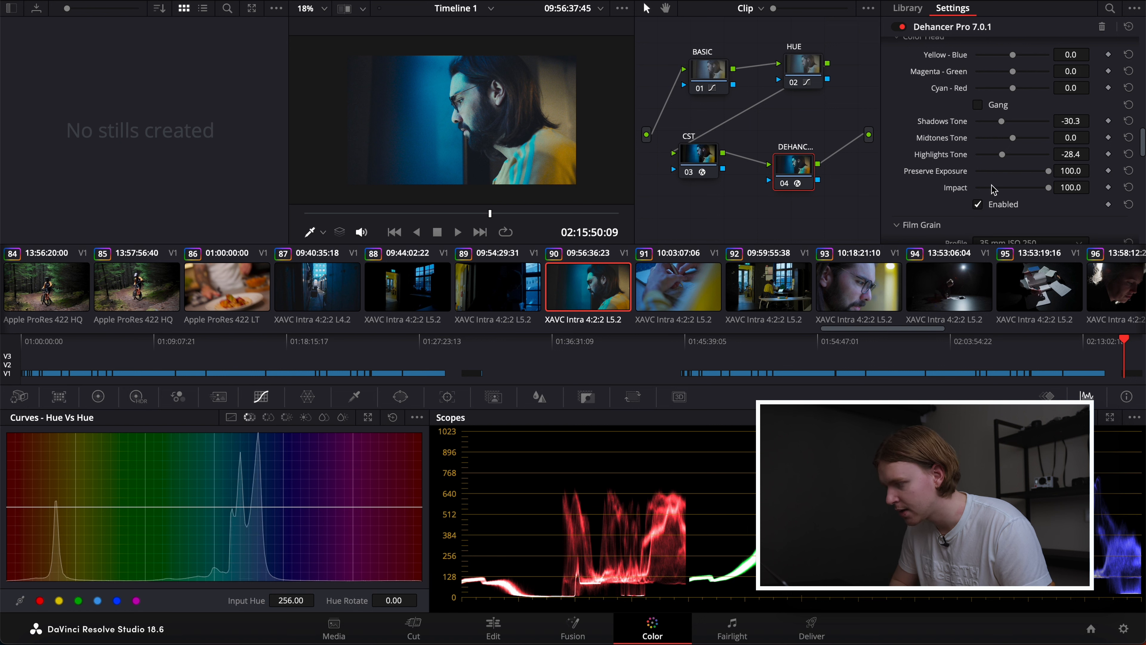
Raise the Color Head Midtones Tone to 39.4 and compare the image with Color Head off and on.
click(1023, 138)
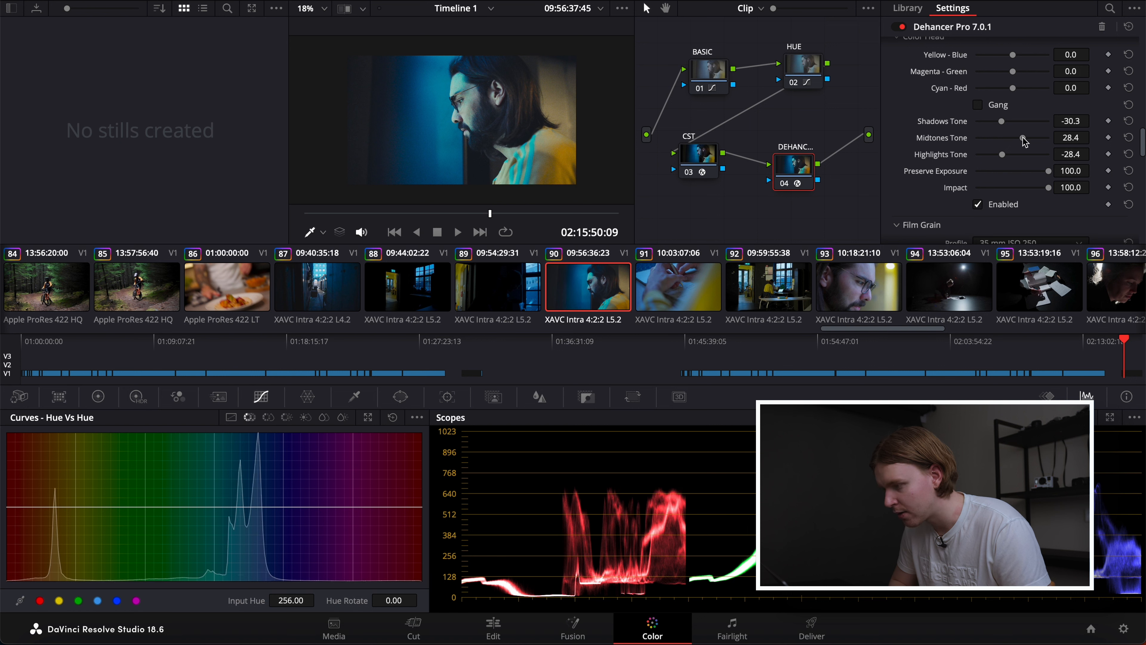
drag(1023, 139, 1029, 141)
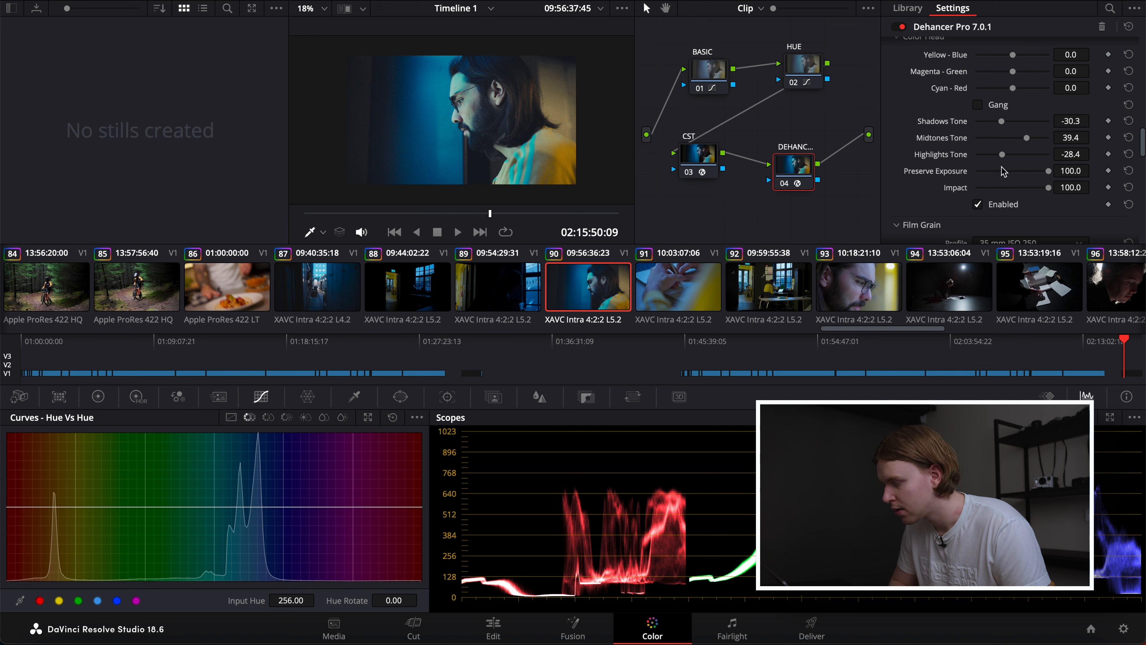
click(978, 205)
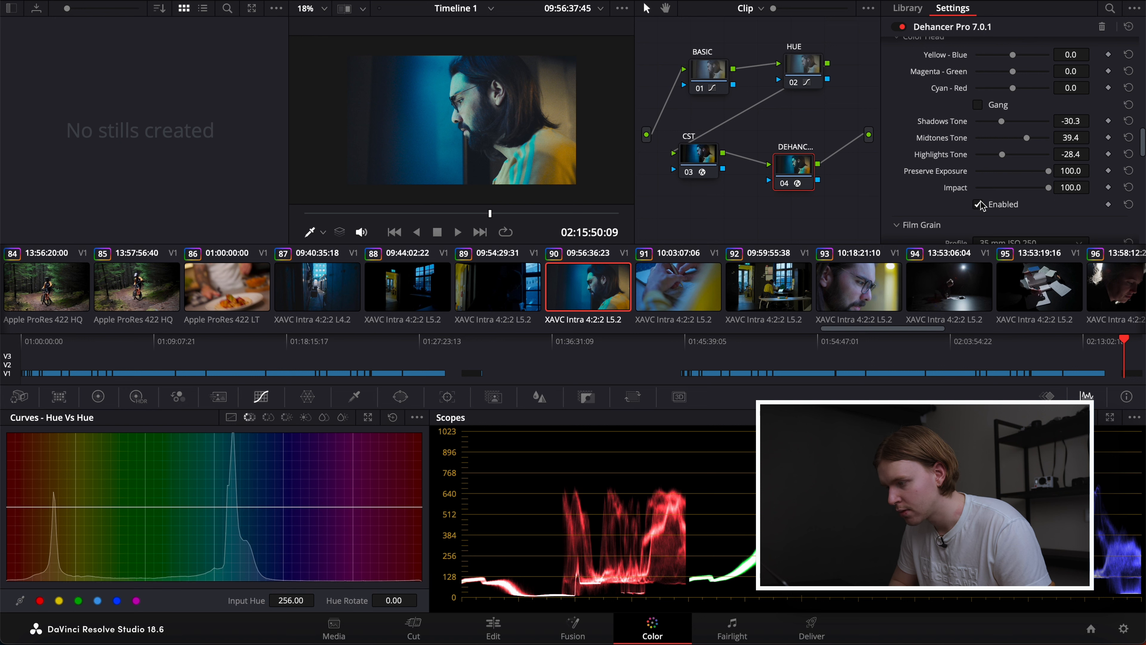
click(979, 205)
Soften the Color Head tones to Shadows -10.2, Midtones 19.1 and Highlights -10.7, and compare the result with Color Head off.
drag(1002, 156, 1011, 126)
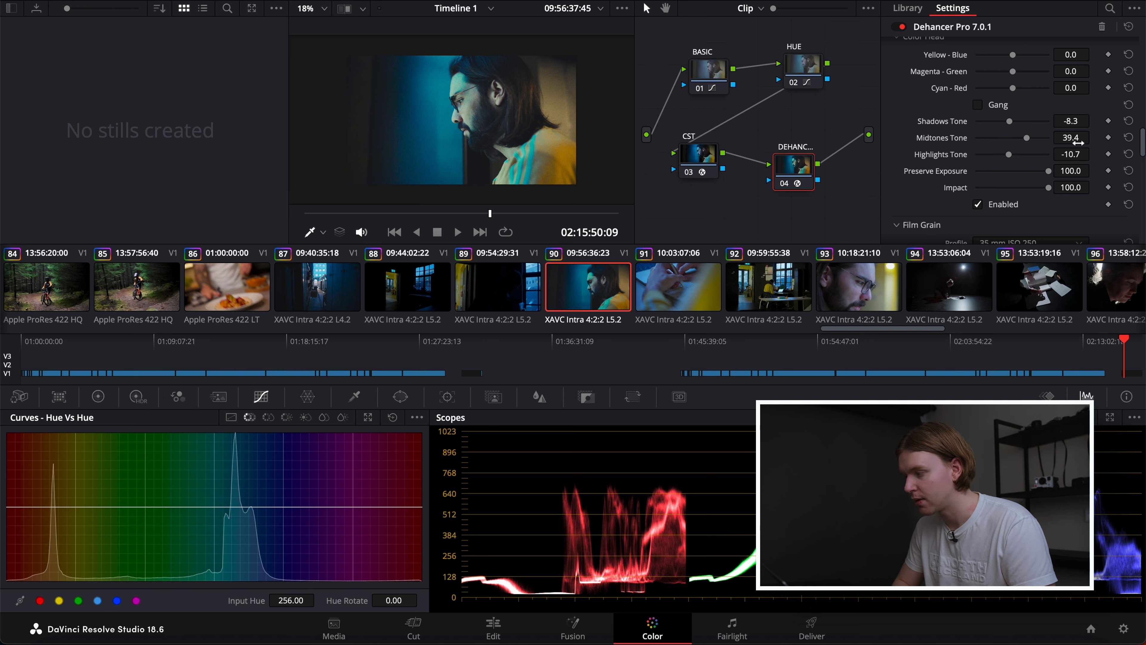
drag(1081, 126, 1079, 139)
click(977, 205)
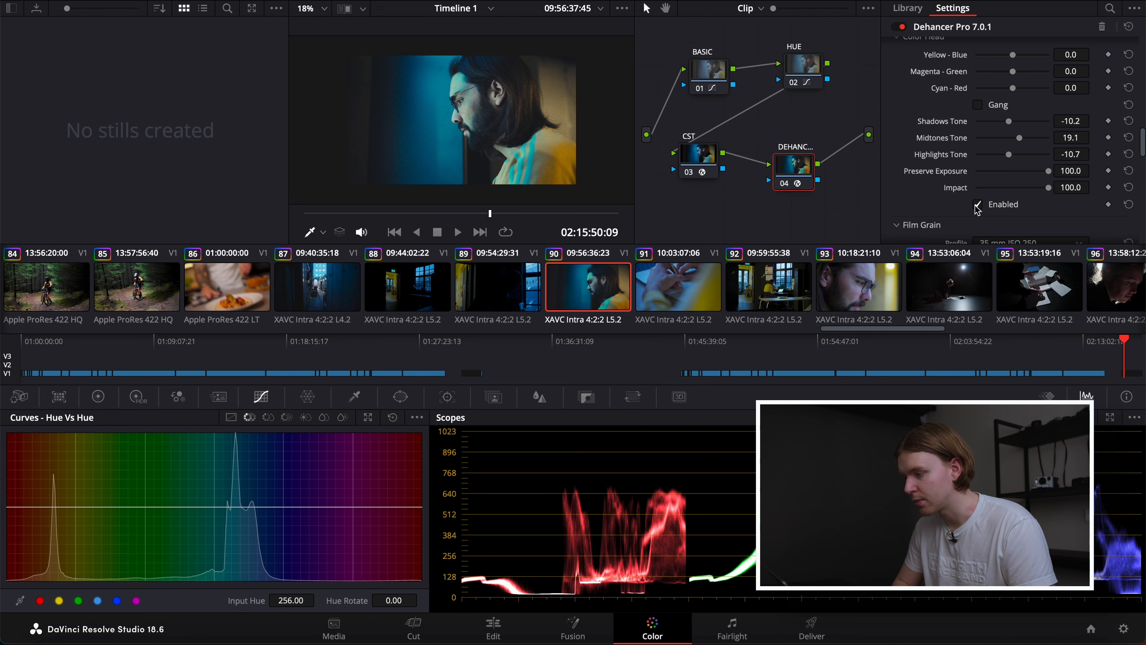
click(976, 205)
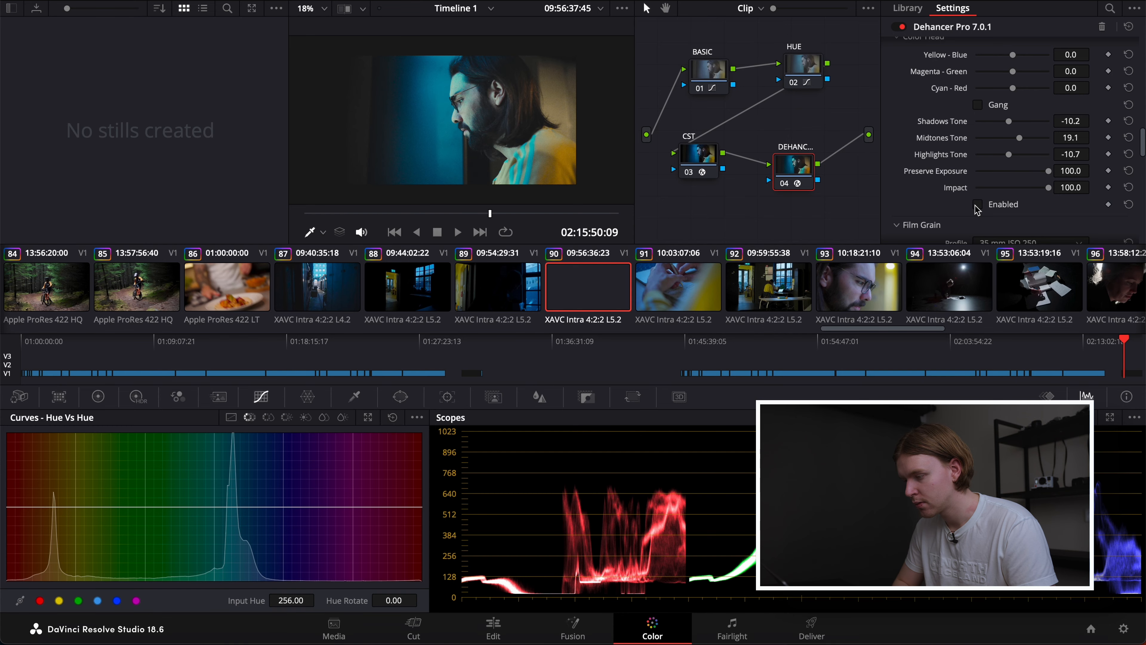
On the HUE node, raise the blue-teal range to a saturation of 1.15 with Hue Vs Sat and fine-tune its Hue Vs Hue point.
scroll(482, 54, up, 4)
scroll(483, 55, down, 3)
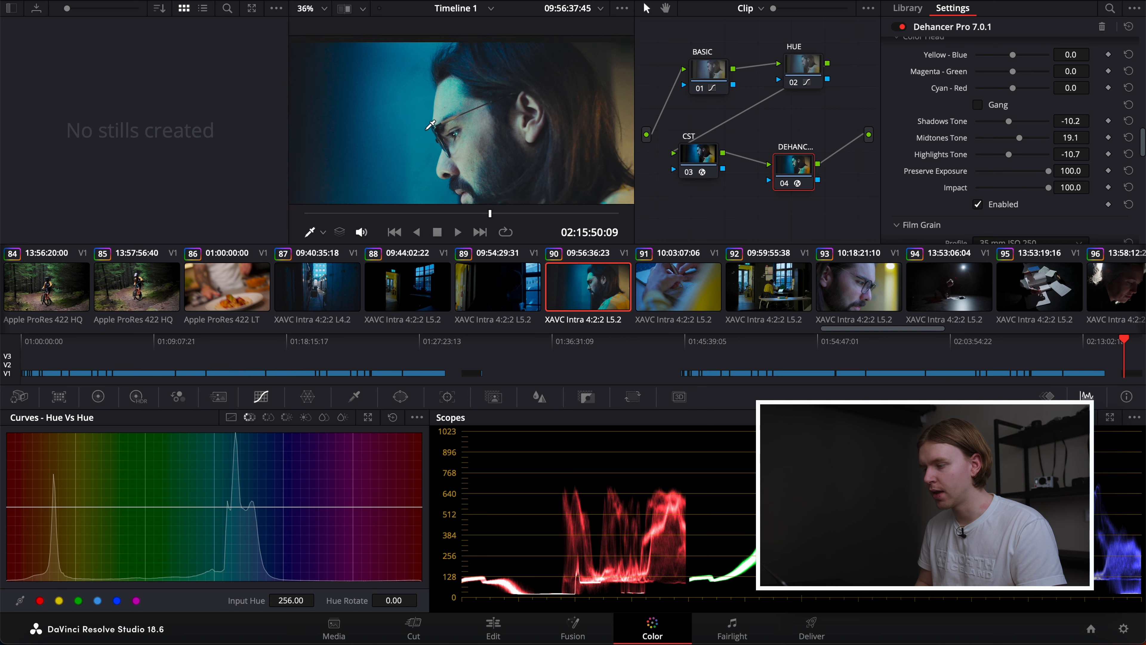
click(814, 54)
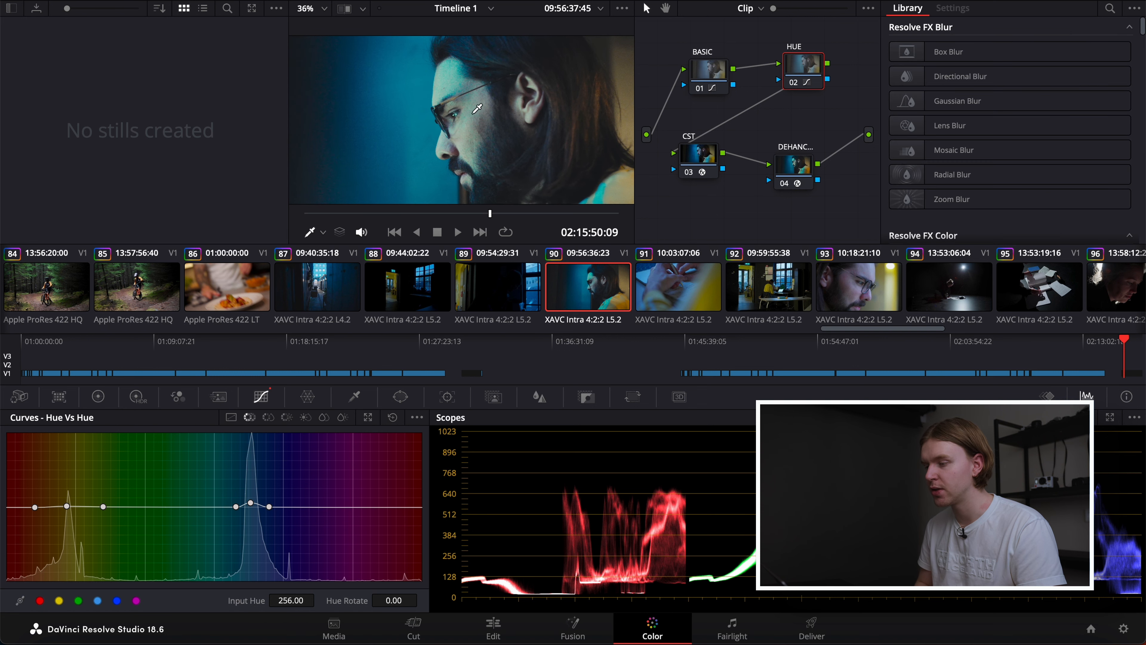
scroll(477, 109, up, 8)
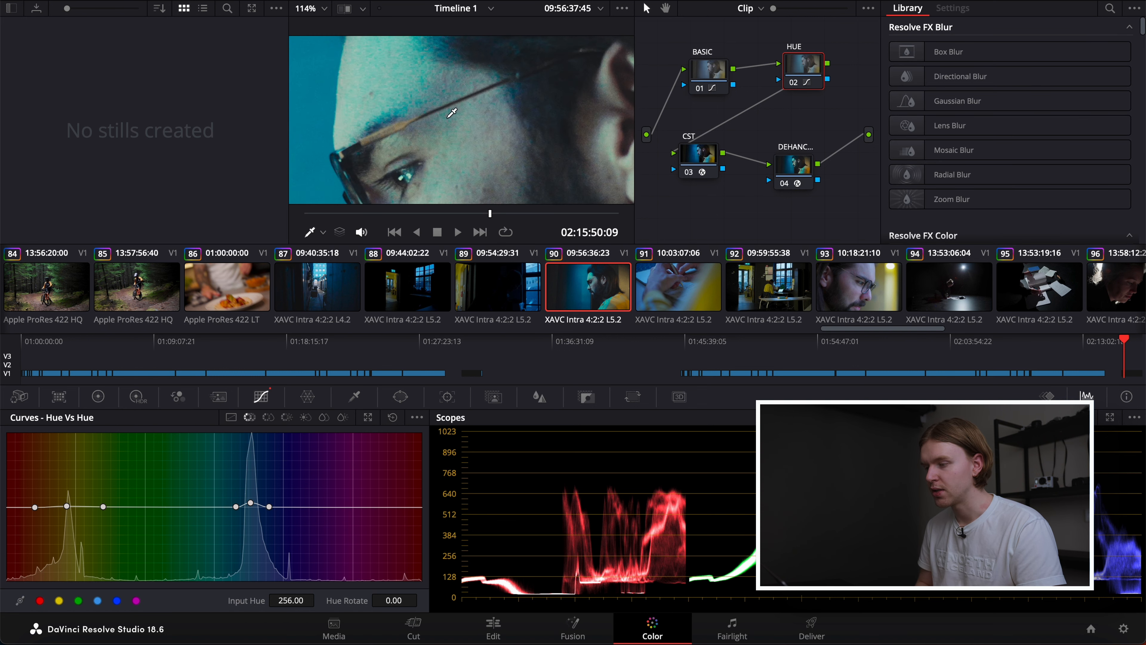
scroll(452, 113, down, 3)
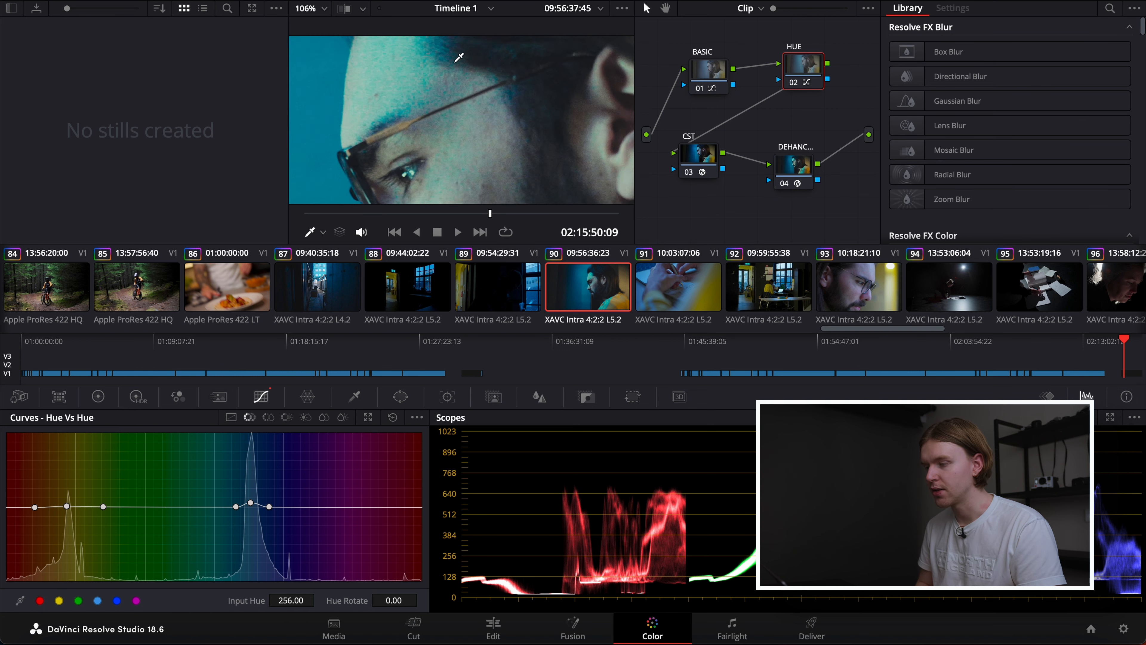
click(268, 417)
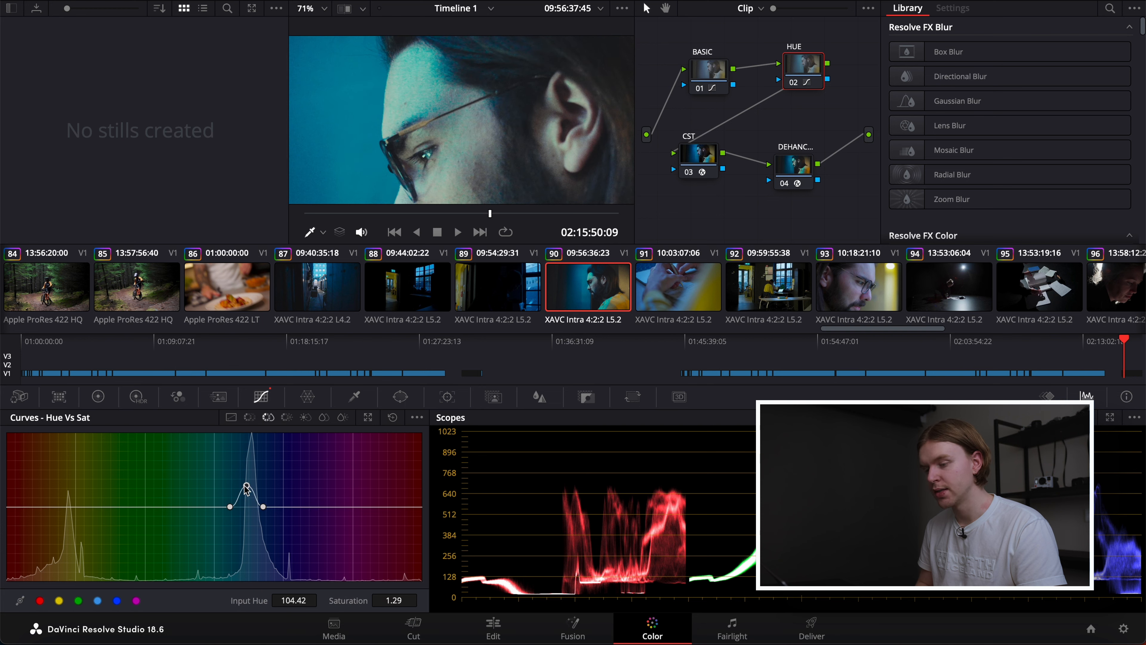
drag(248, 488, 249, 500)
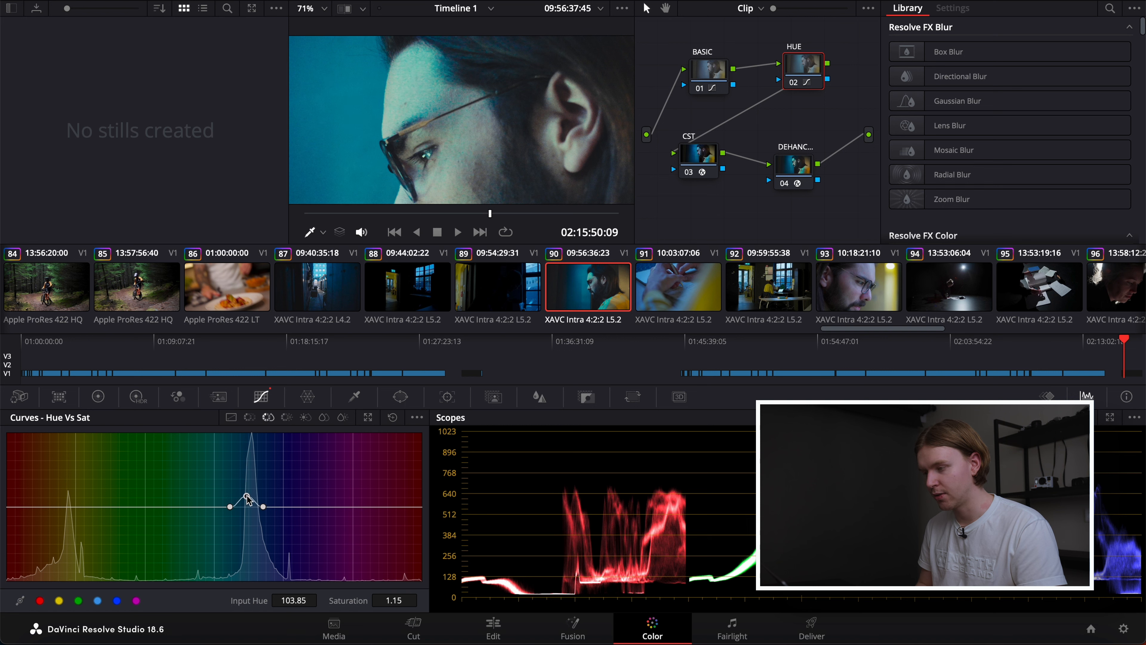
scroll(485, 141, down, 5)
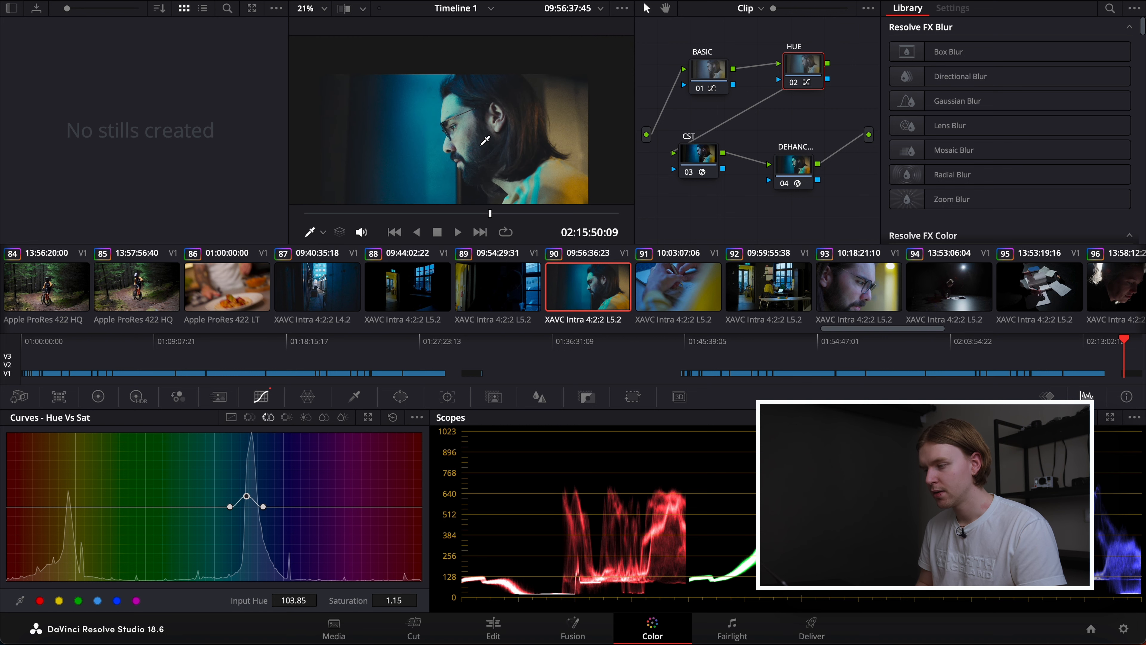
click(249, 418)
drag(249, 502, 249, 501)
Lower the middle point of the BASIC node's custom curve slightly and check the picture full screen.
click(713, 72)
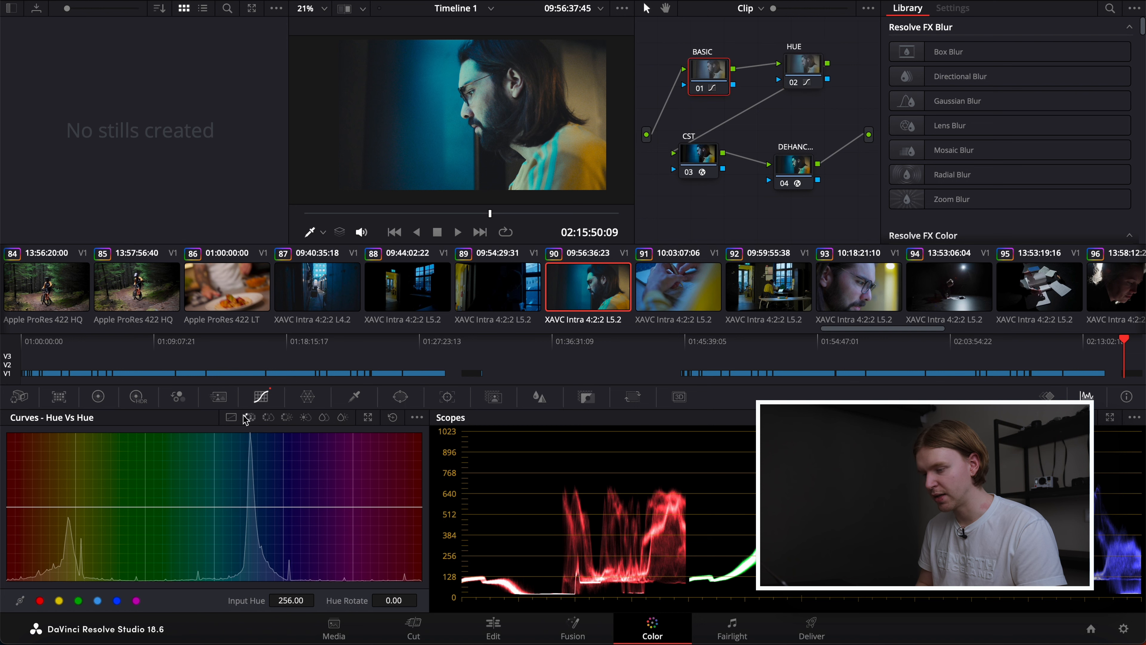
click(231, 418)
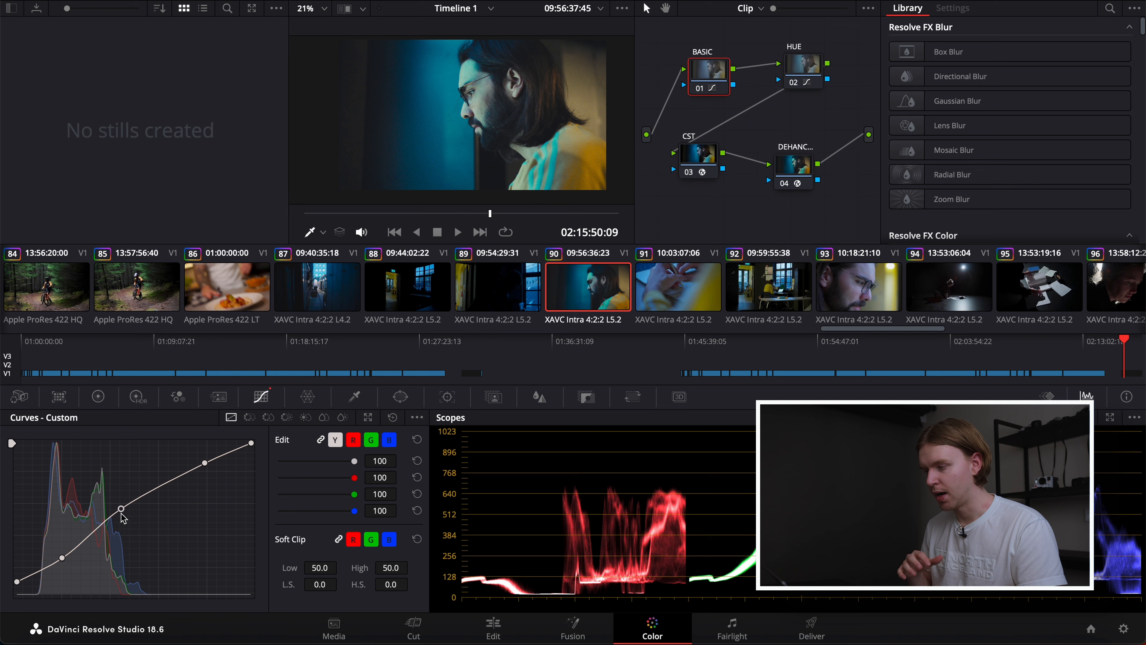
drag(122, 515, 120, 510)
key(super+f)
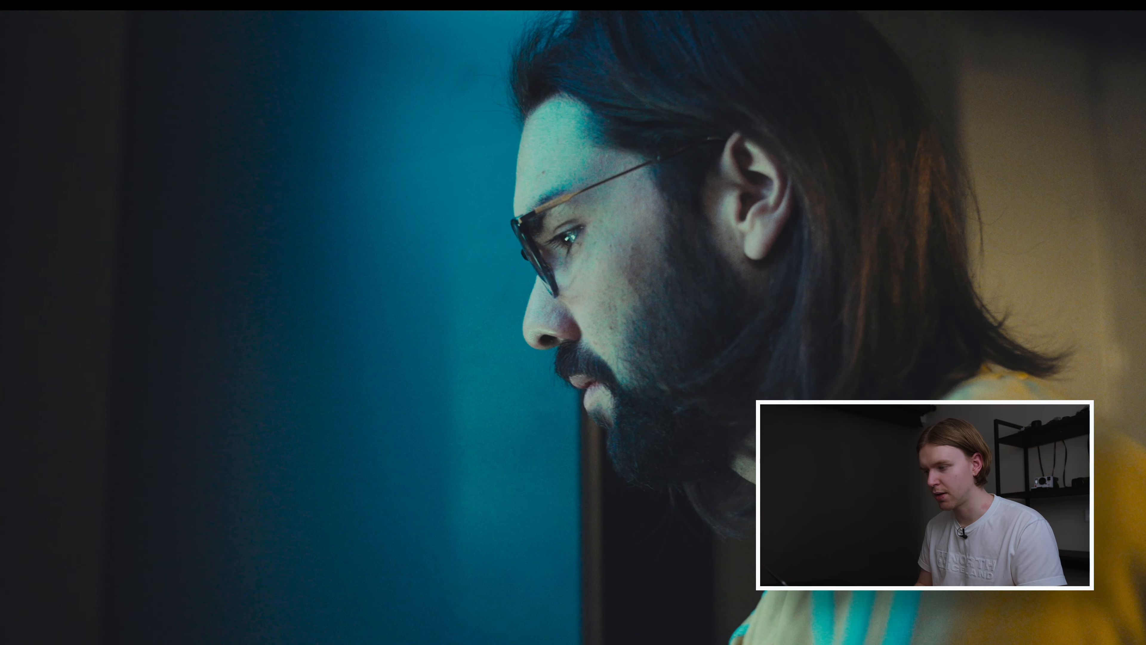
key(super+f)
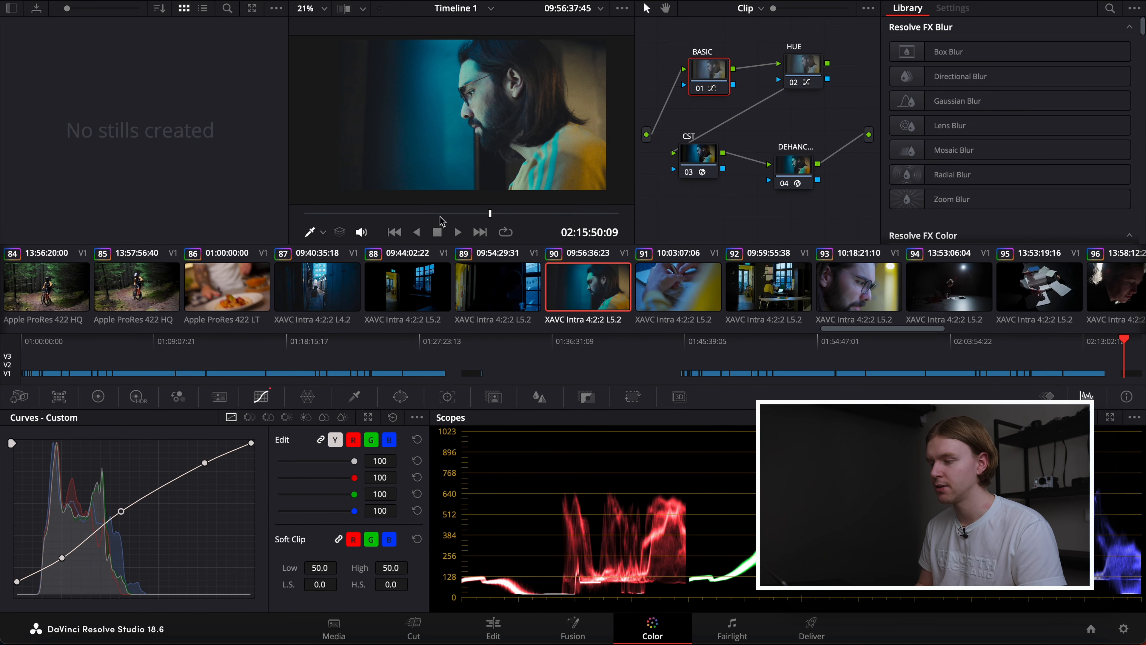
Return to the Dehancer node's settings and collapse the Color Head section to reach Film Grain.
click(794, 166)
scroll(1018, 139, down, 3)
scroll(952, 139, up, 5)
click(926, 77)
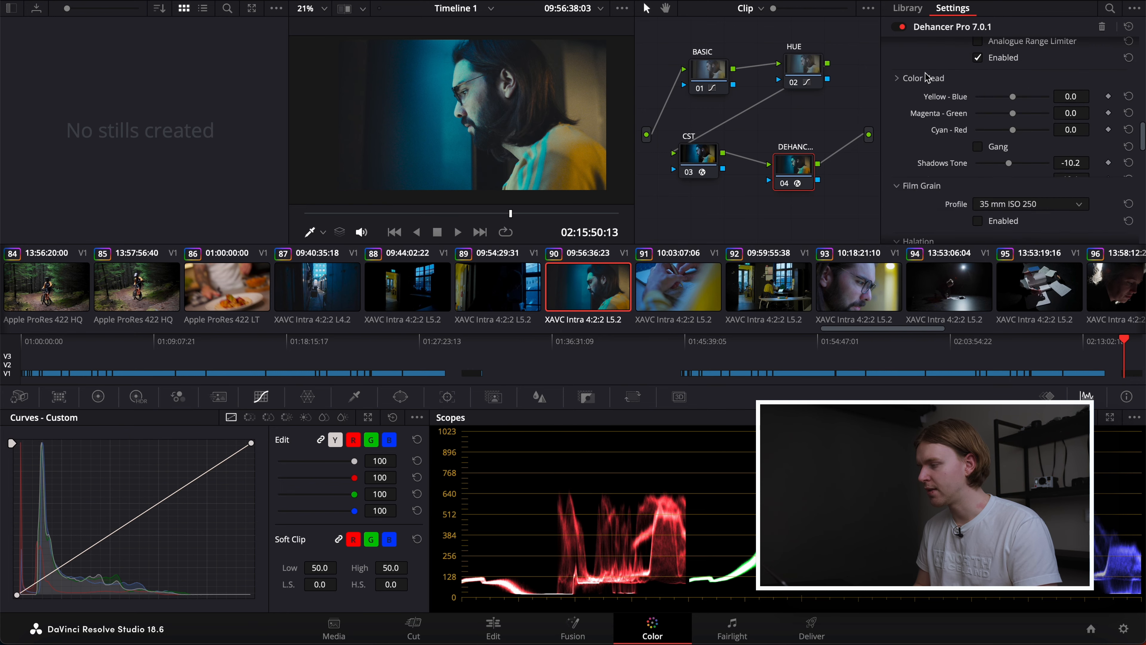
scroll(916, 70, down, 3)
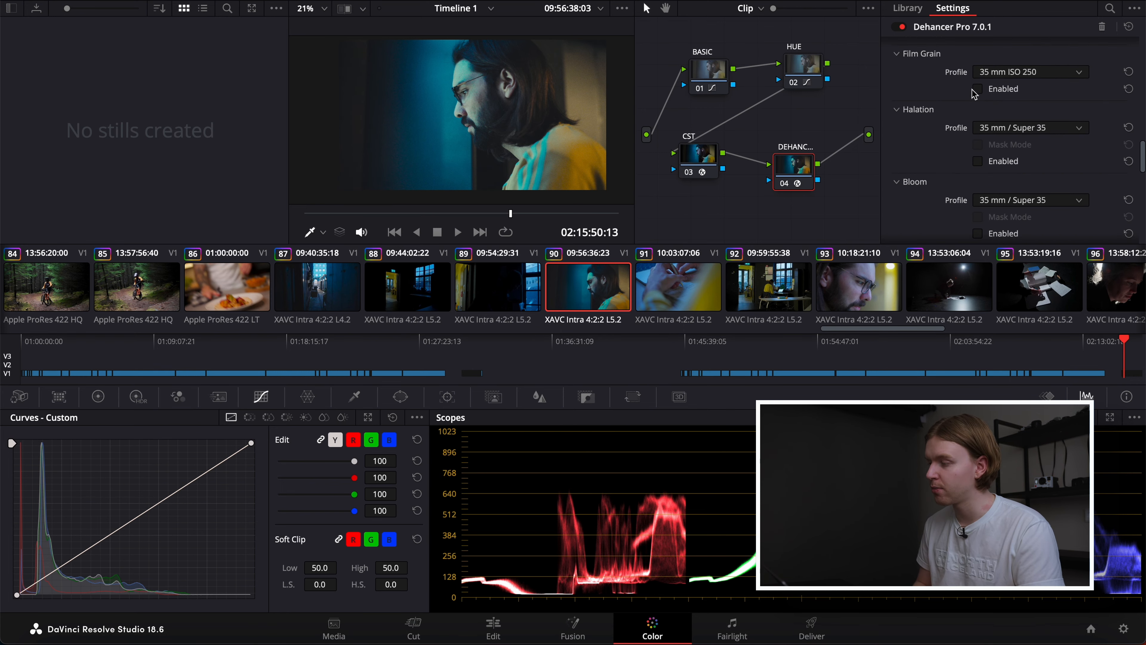
Enable Film Grain, try the 8 mm ISO 50 profile, choose 8 mm ISO 250, and collapse the section.
scroll(973, 93, up, 2)
click(1030, 143)
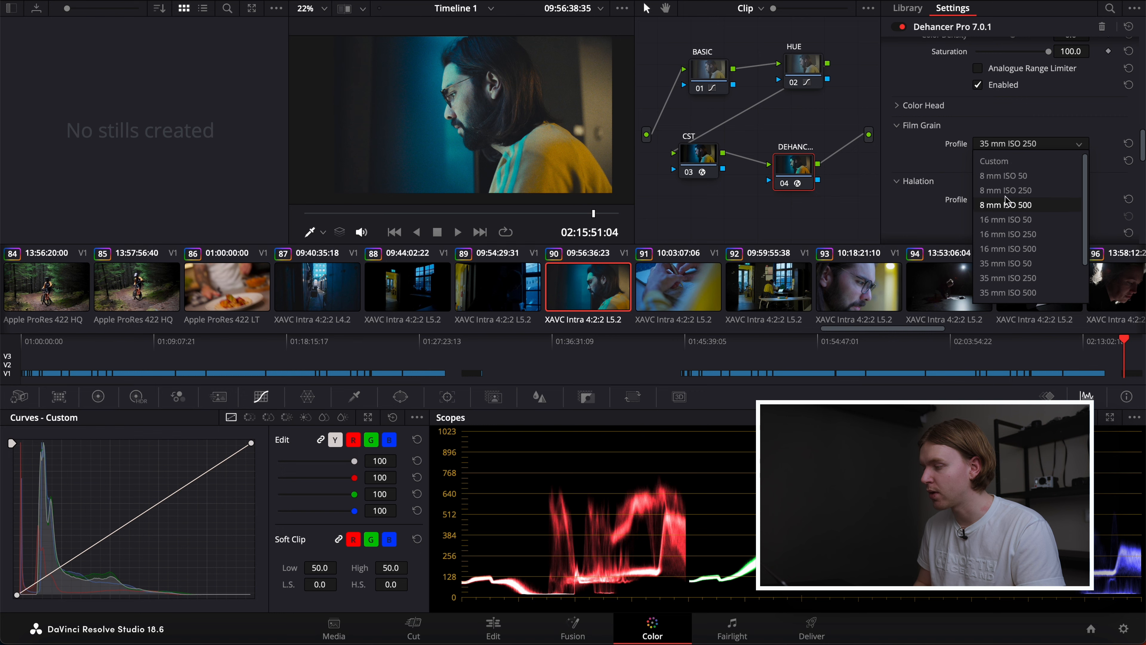
click(999, 181)
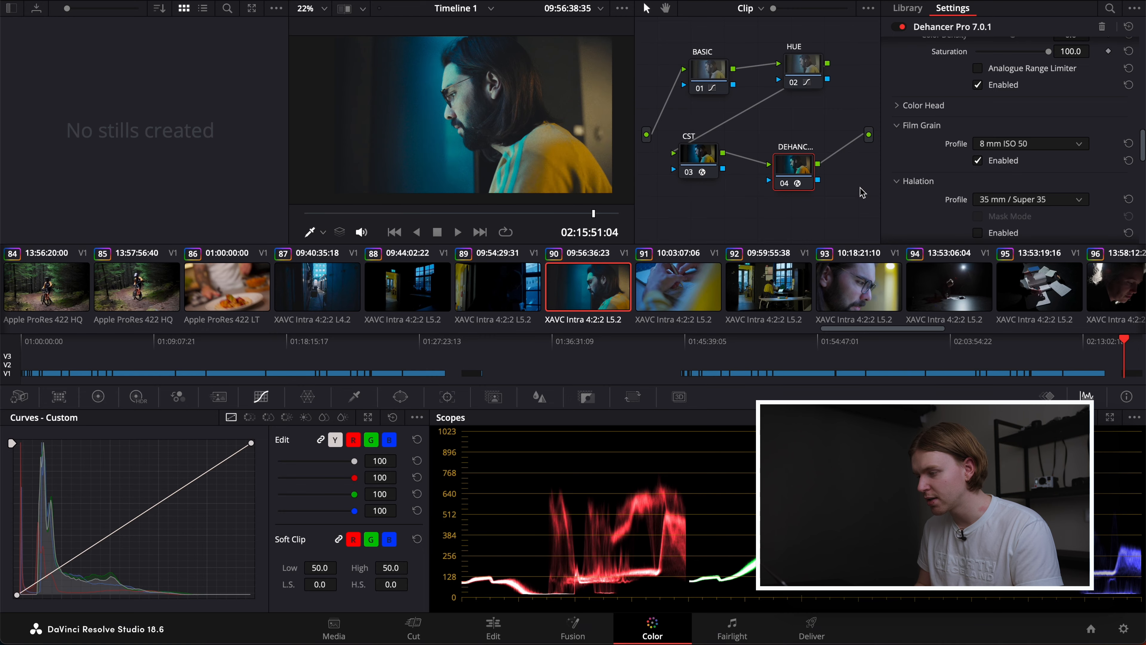
click(1011, 143)
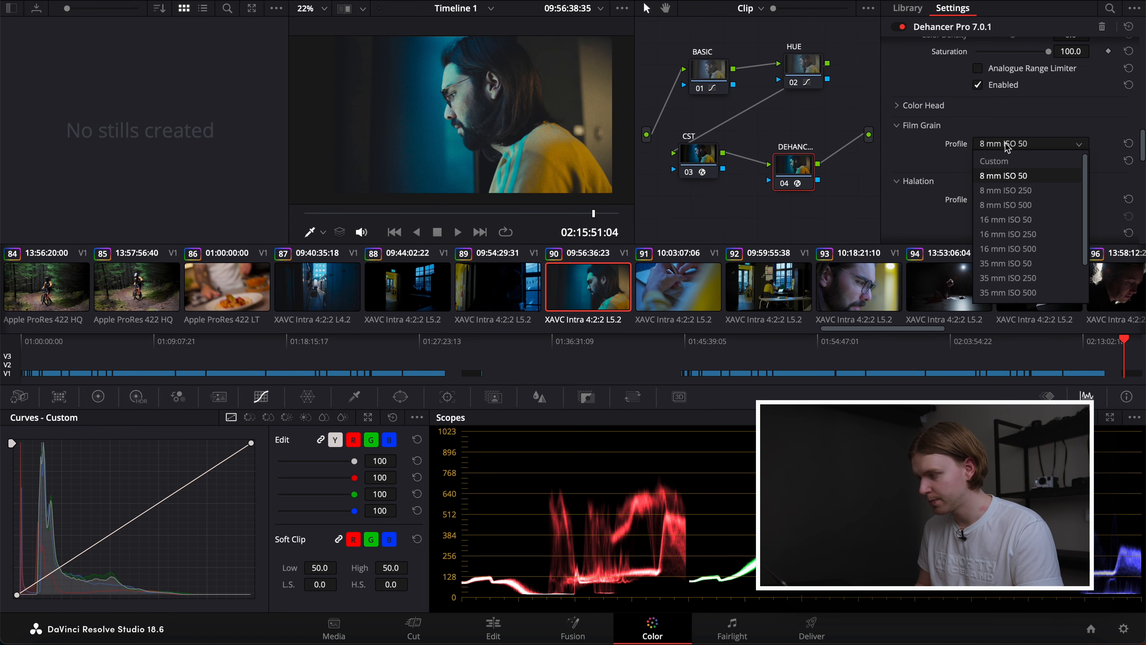
click(991, 190)
drag(594, 214, 490, 213)
click(898, 125)
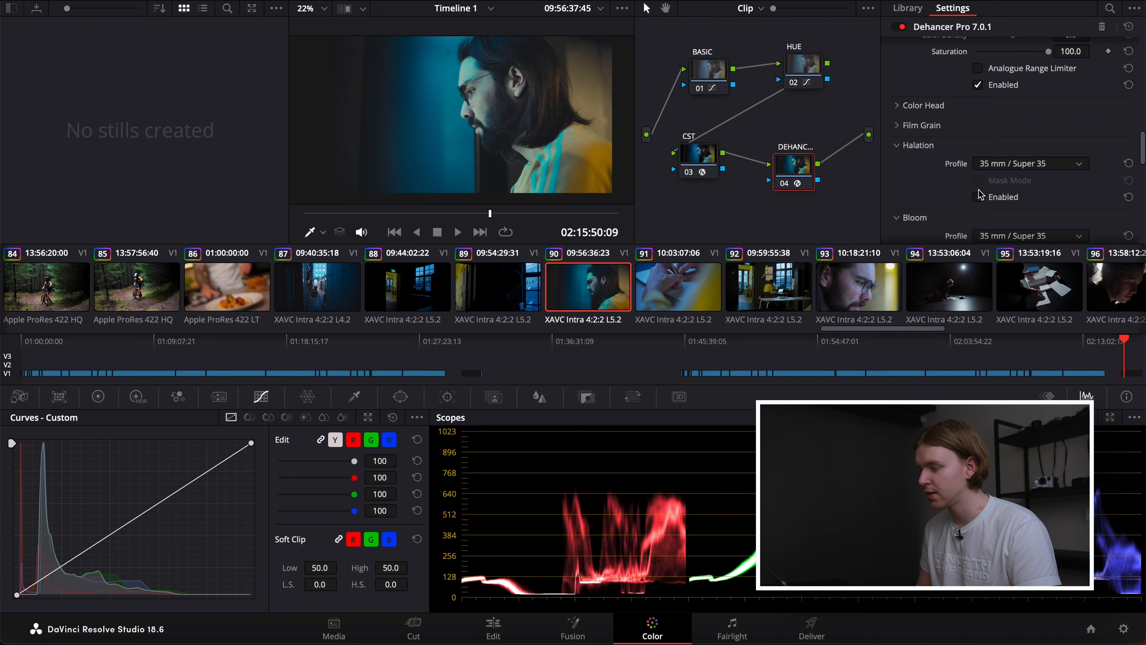
Enable Halation, try the 8 mm / Super 8 and 65 mm / 70 mm profiles, and settle on 35 mm / Super 35.
click(981, 199)
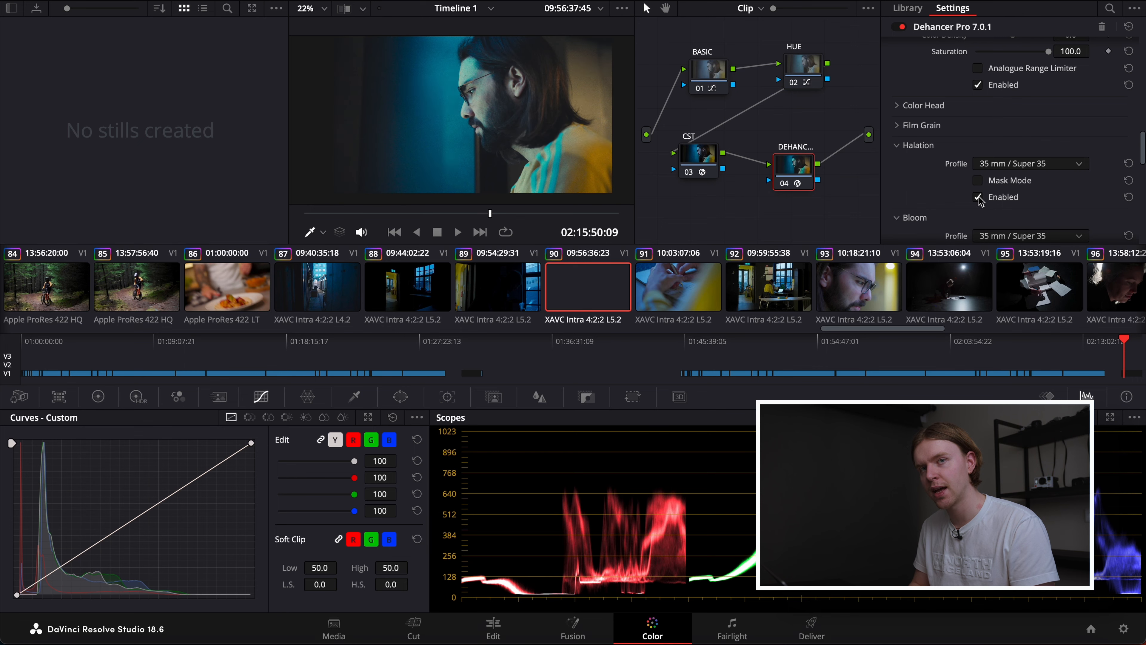
click(1010, 168)
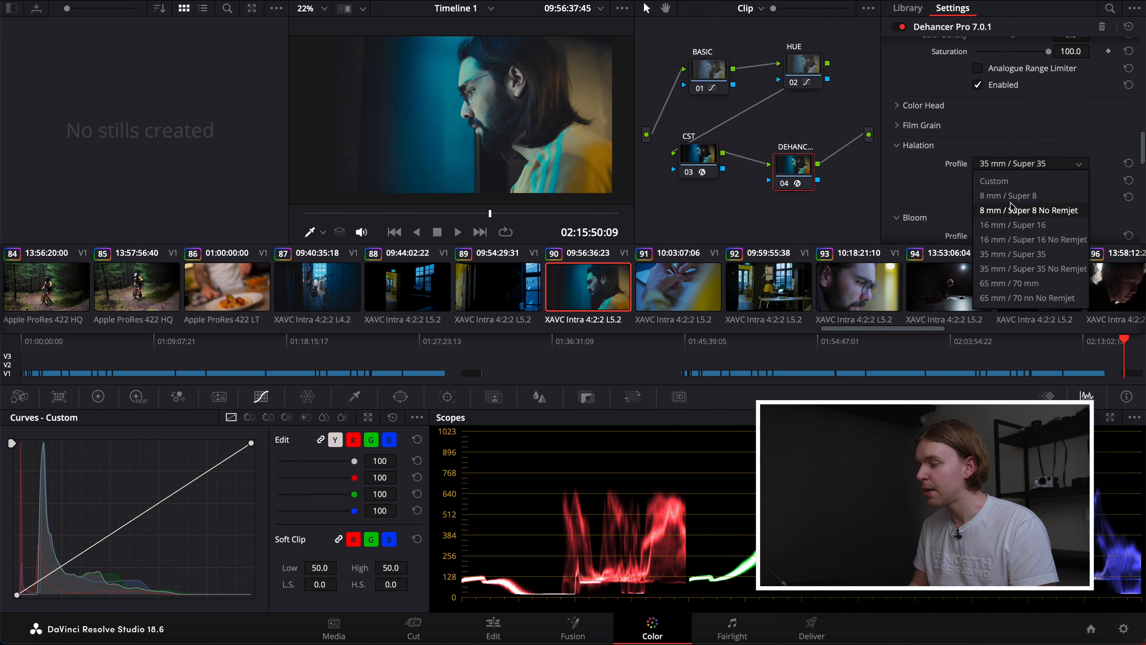
click(1012, 198)
click(1014, 167)
click(1016, 282)
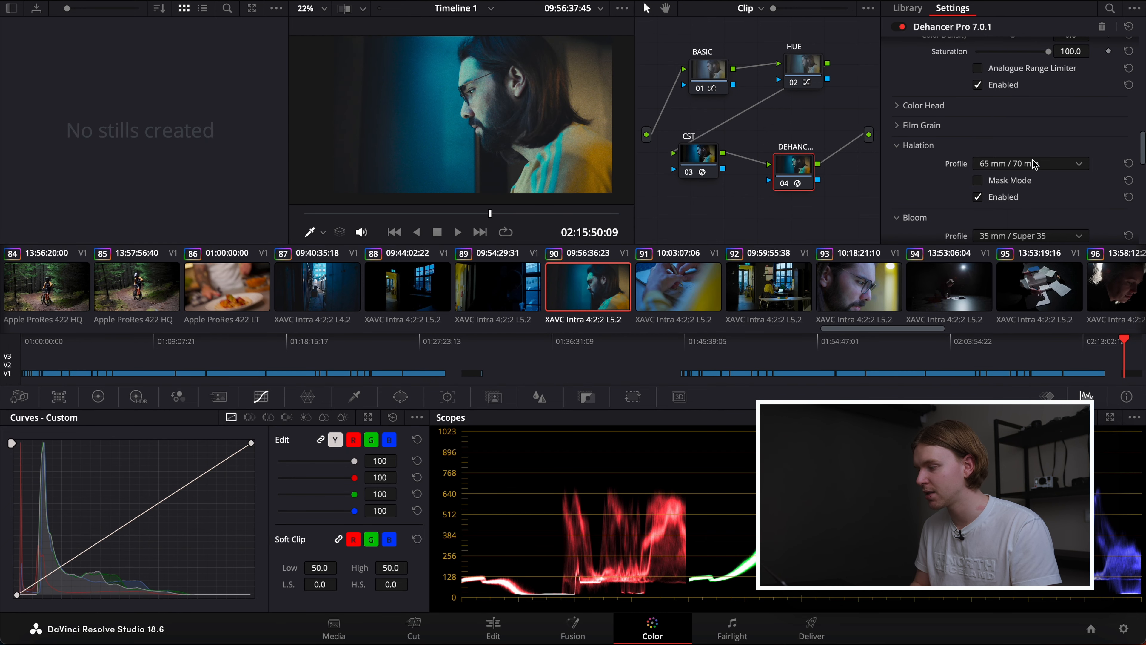
click(1034, 165)
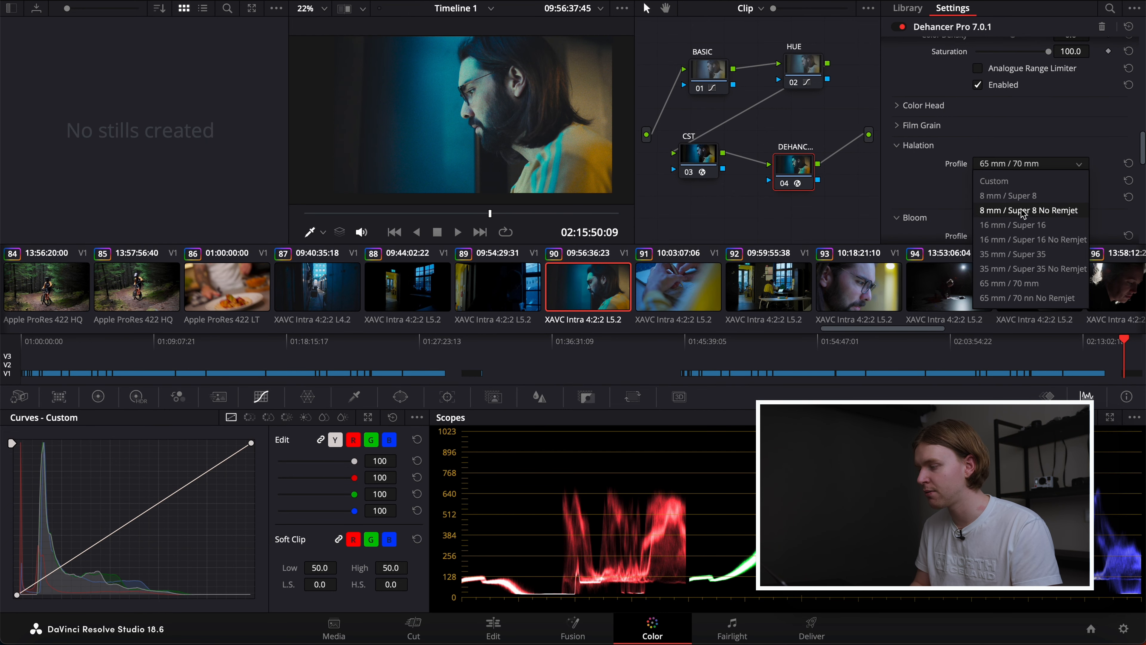
click(1014, 260)
scroll(952, 202, down, 3)
scroll(952, 202, down, 1)
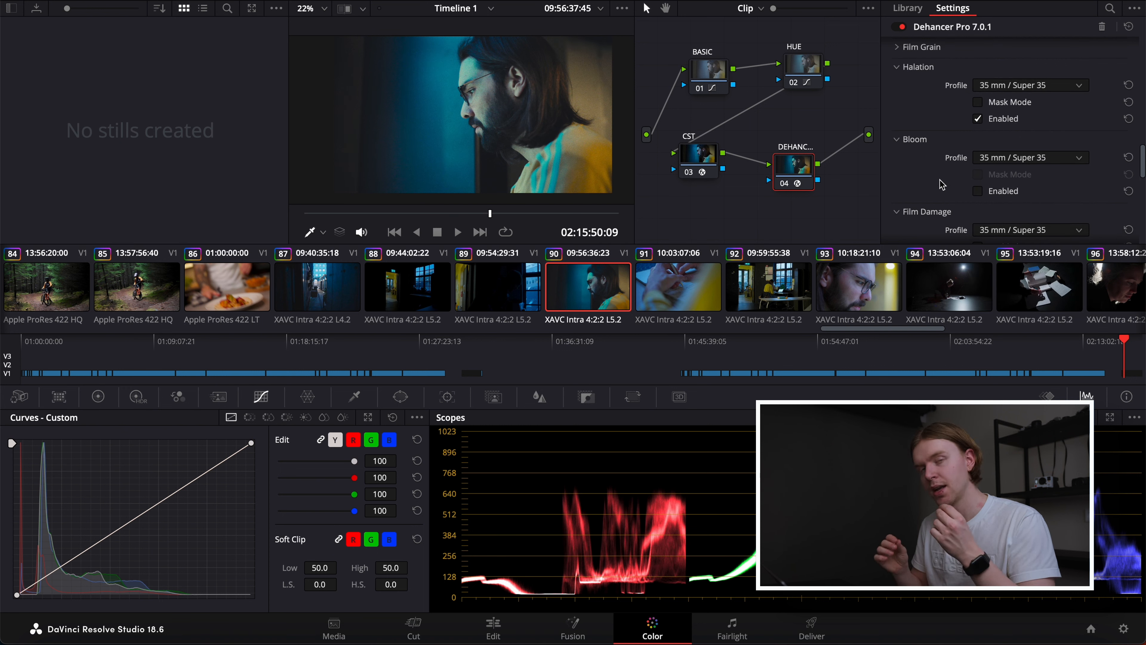
click(918, 69)
Enable Bloom and Film Damage, each with the 35 mm / Super 35 profile.
click(978, 138)
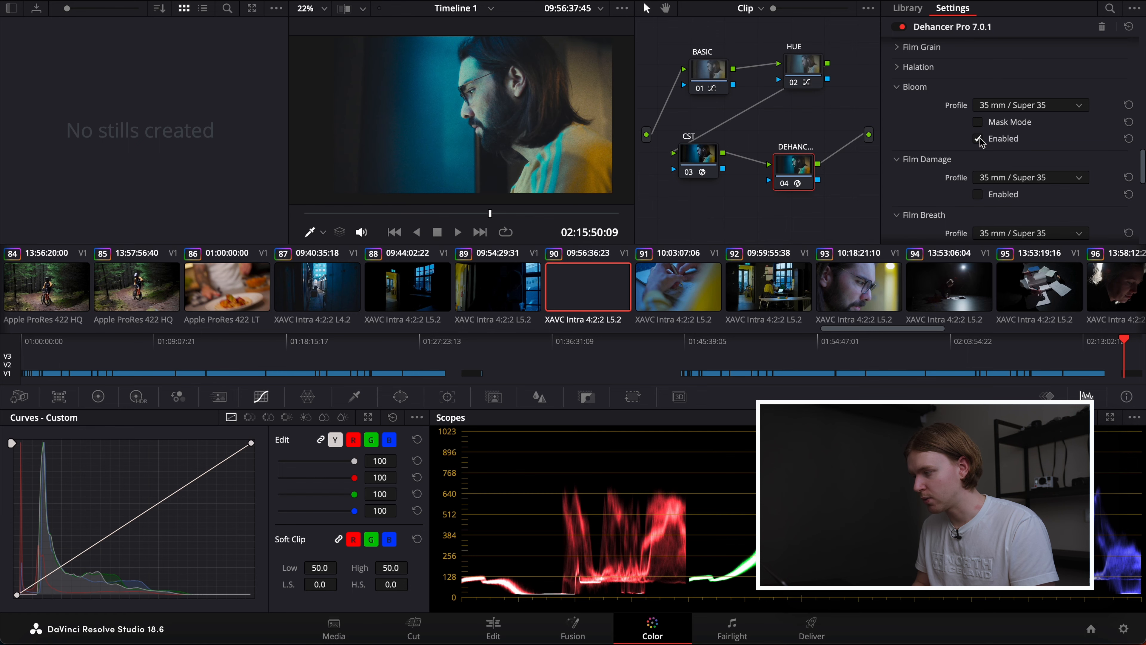
click(915, 87)
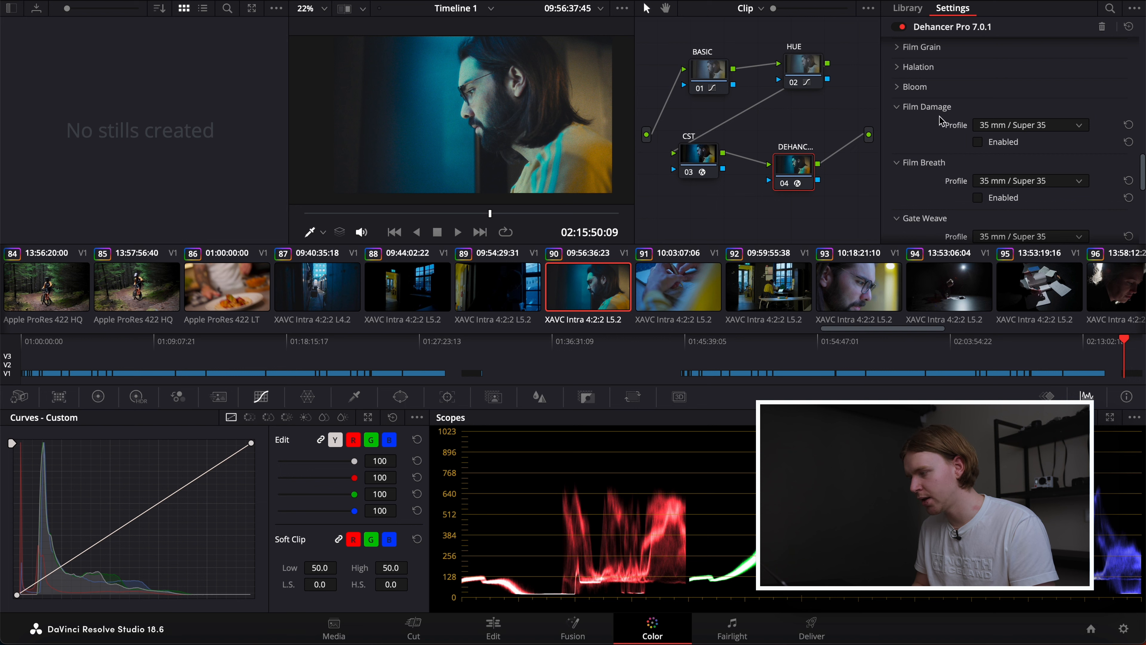
click(978, 142)
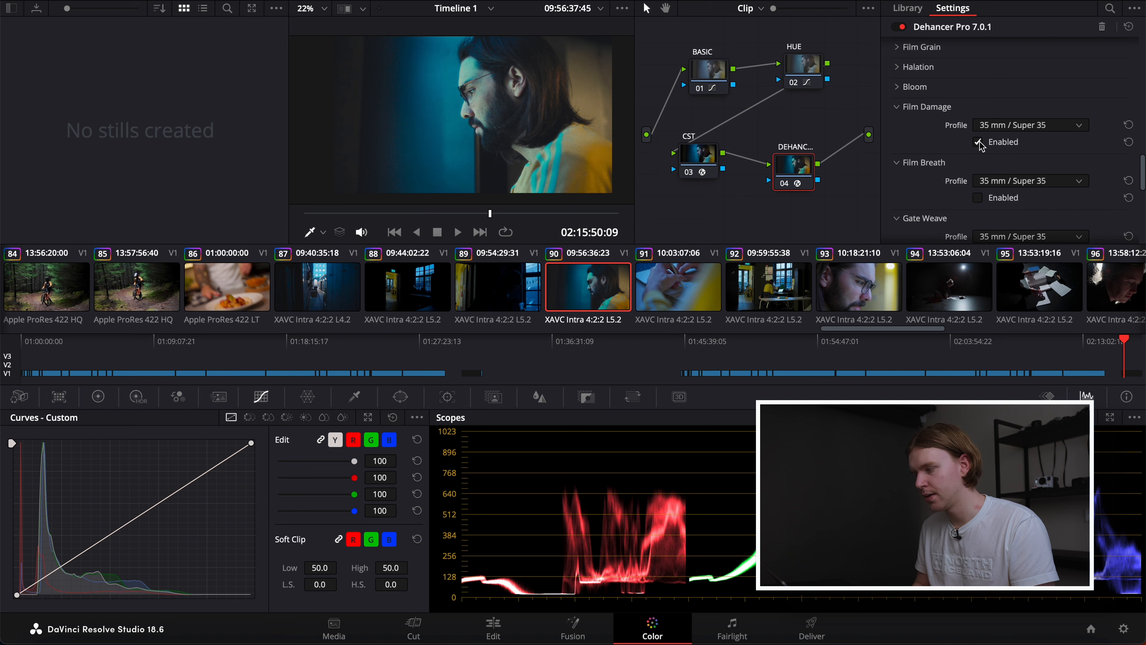
Collapse Dehancer's Film Damage, Film Breath and Gate Weave sections and lower the Vignette exposure.
click(928, 108)
click(922, 127)
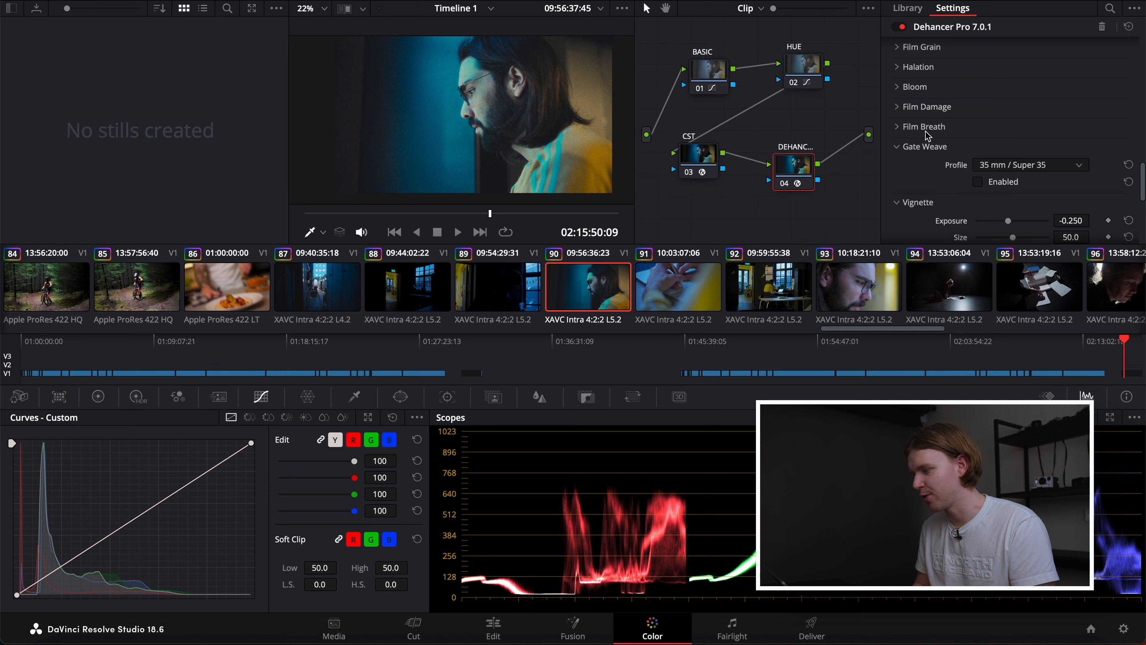
click(929, 147)
scroll(920, 153, down, 3)
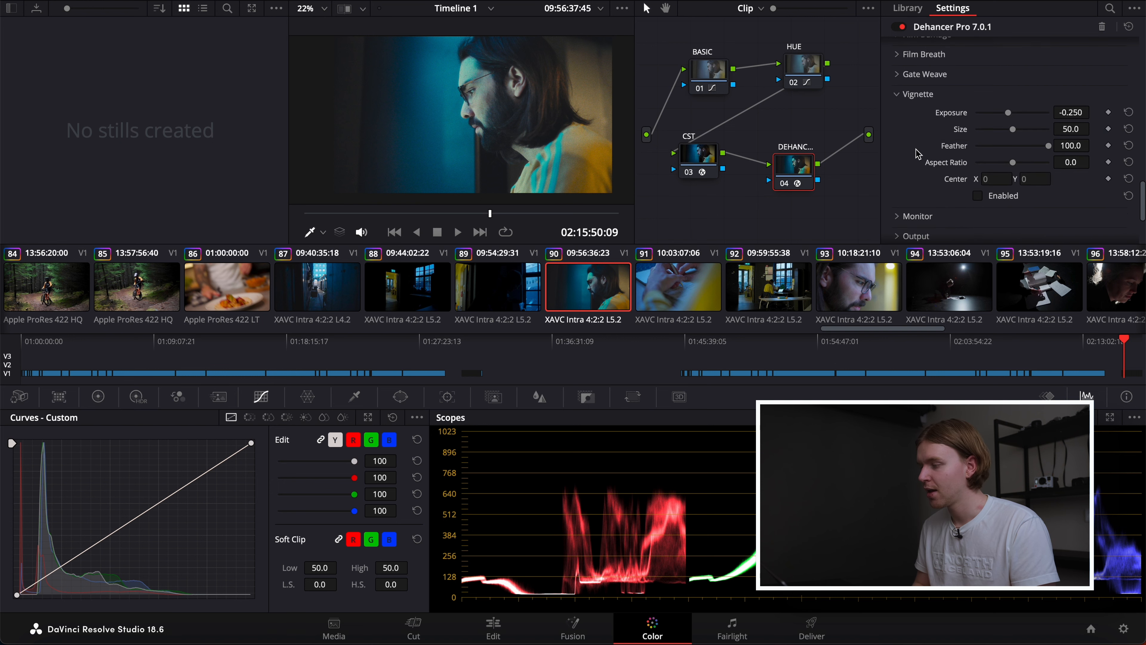
mouse_move(1017, 114)
mouse_down()
mouse_move(979, 115)
mouse_move(995, 118)
mouse_up()
View the graded shot full screen and compare it with the grade bypassed.
key(super+f)
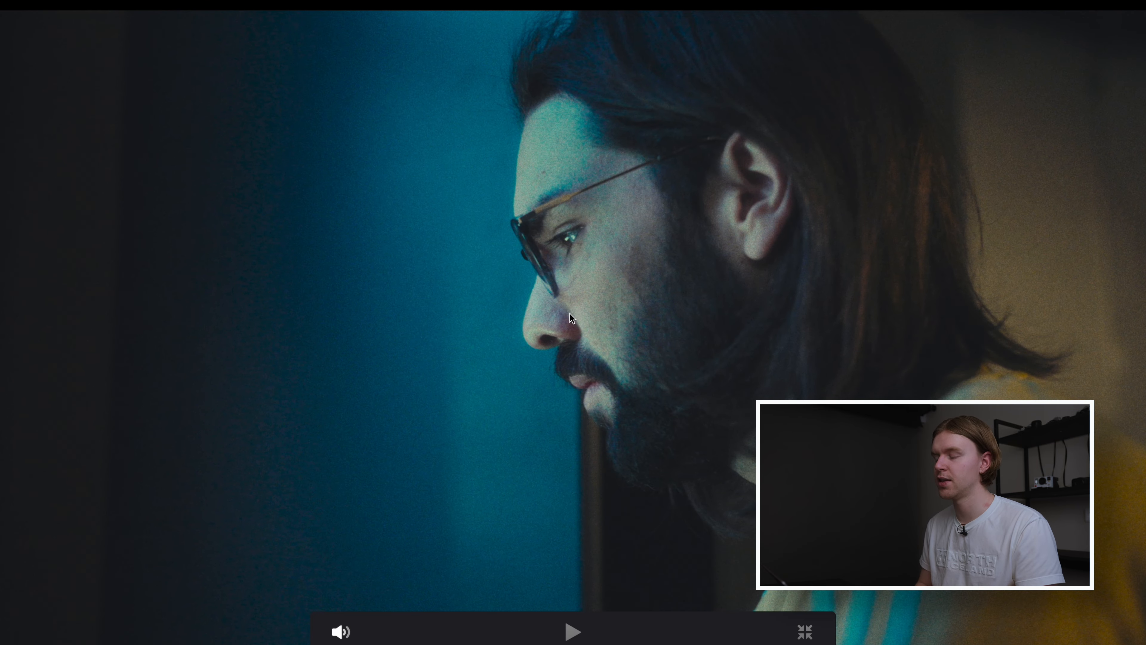
key(super+d)
key(super+d)
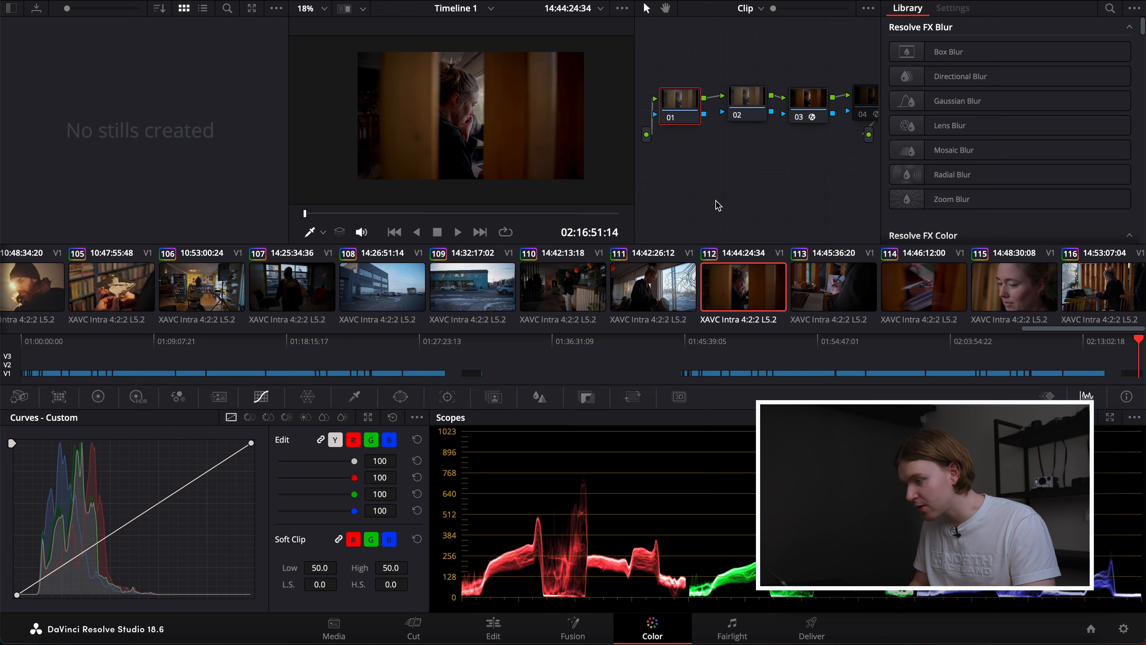
Browse the other clips on the timeline and move to the shot of the mountain biker in the forest.
right_click(716, 201)
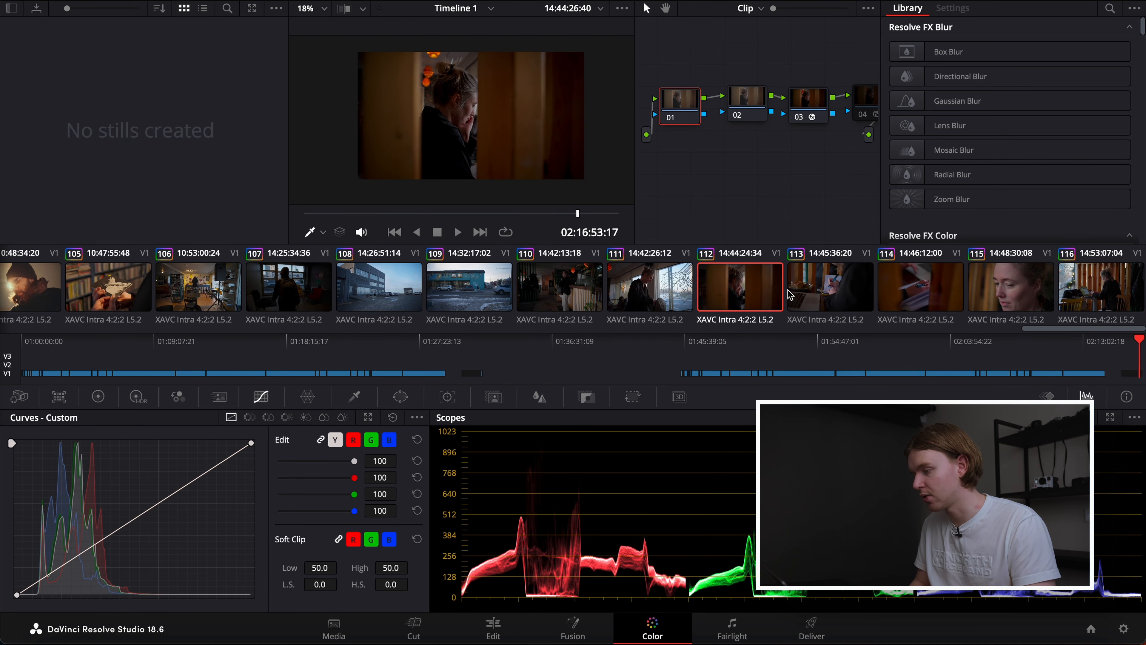
click(791, 295)
click(769, 296)
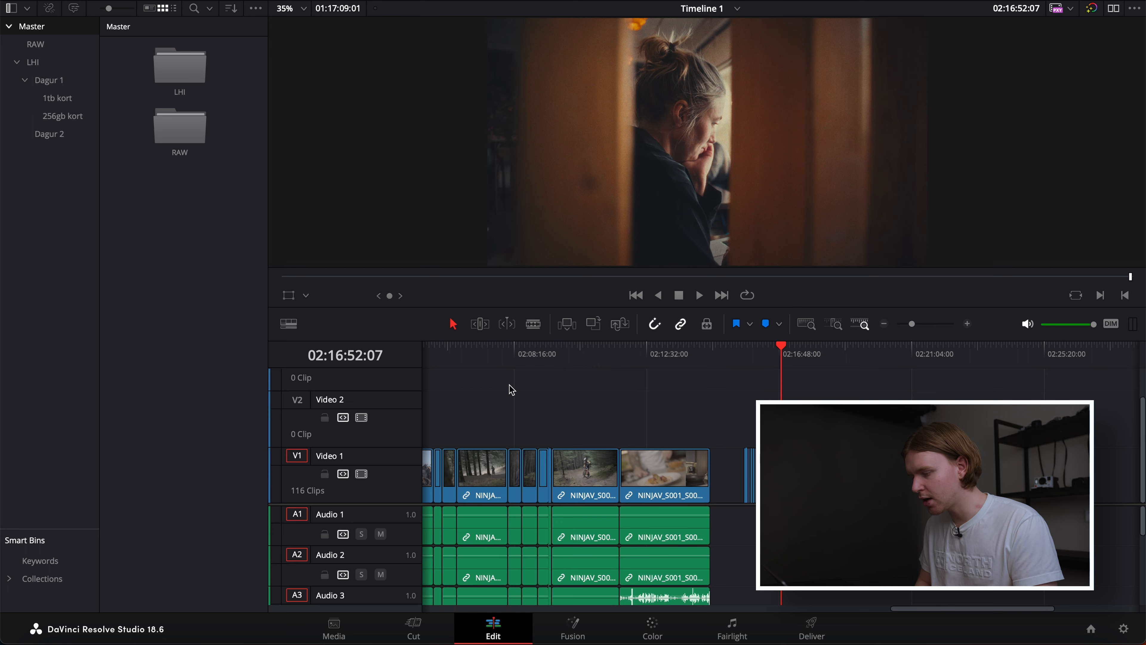
drag(780, 361, 860, 348)
click(502, 356)
key(super+equal)
click(660, 347)
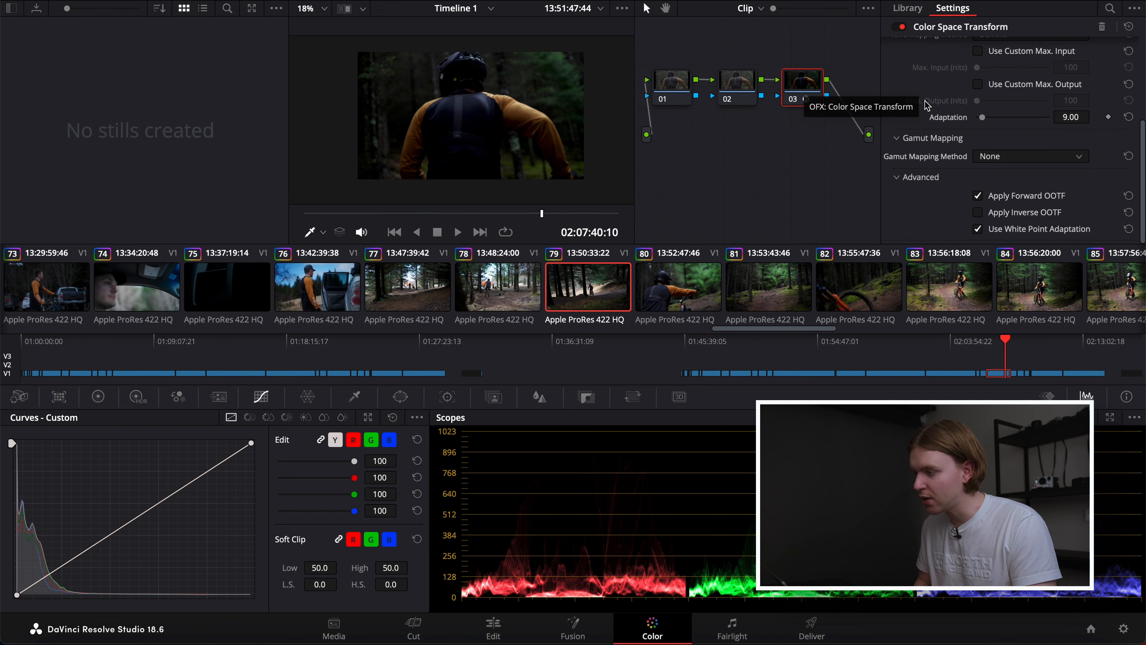
Remove the Color Space Transform effect from node 03 and apply Dehancer Pro in its place.
scroll(945, 95, up, 5)
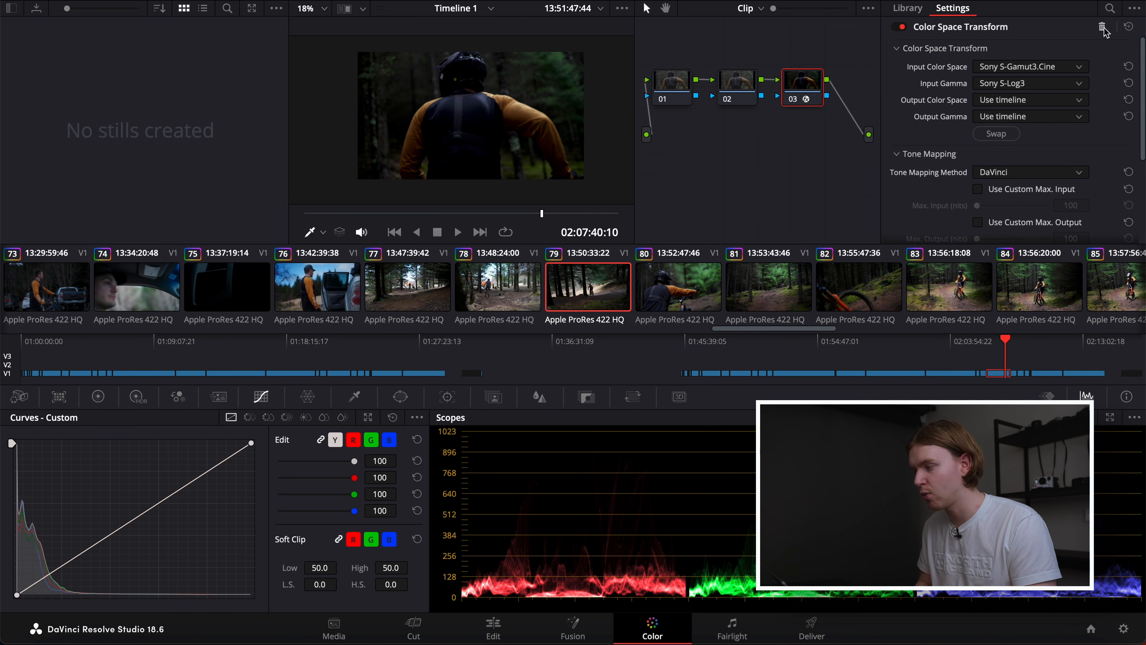
click(1101, 27)
click(1110, 8)
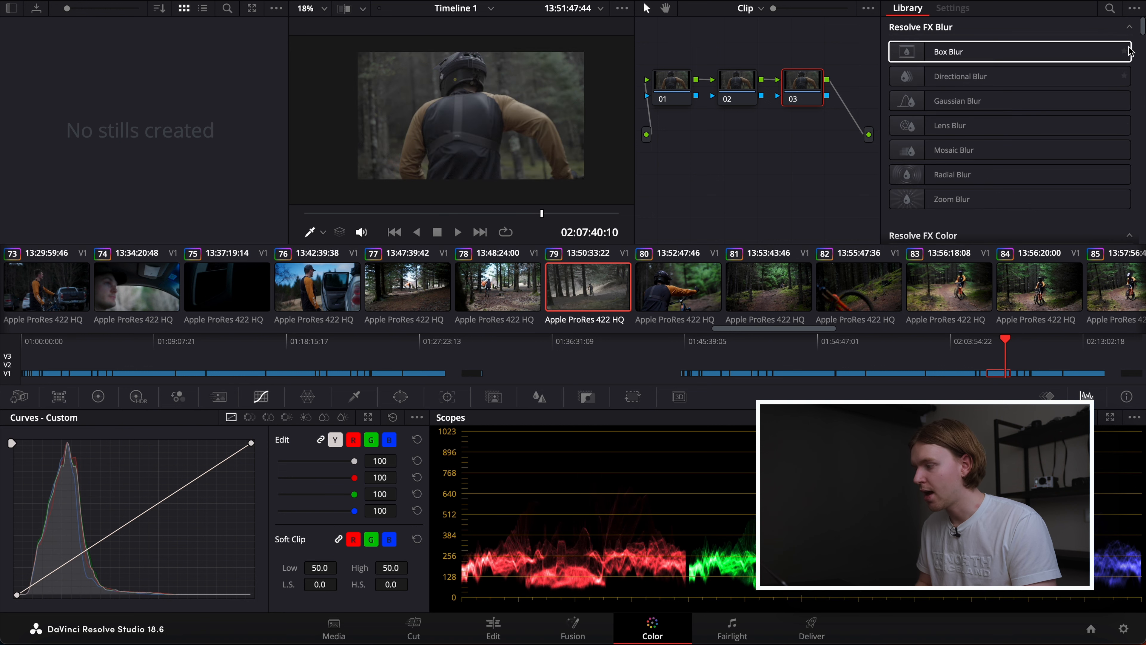
text(deha)
drag(966, 147, 802, 85)
Set Dehancer's input source to Choose Camera and the vendor to Sony.
click(1010, 101)
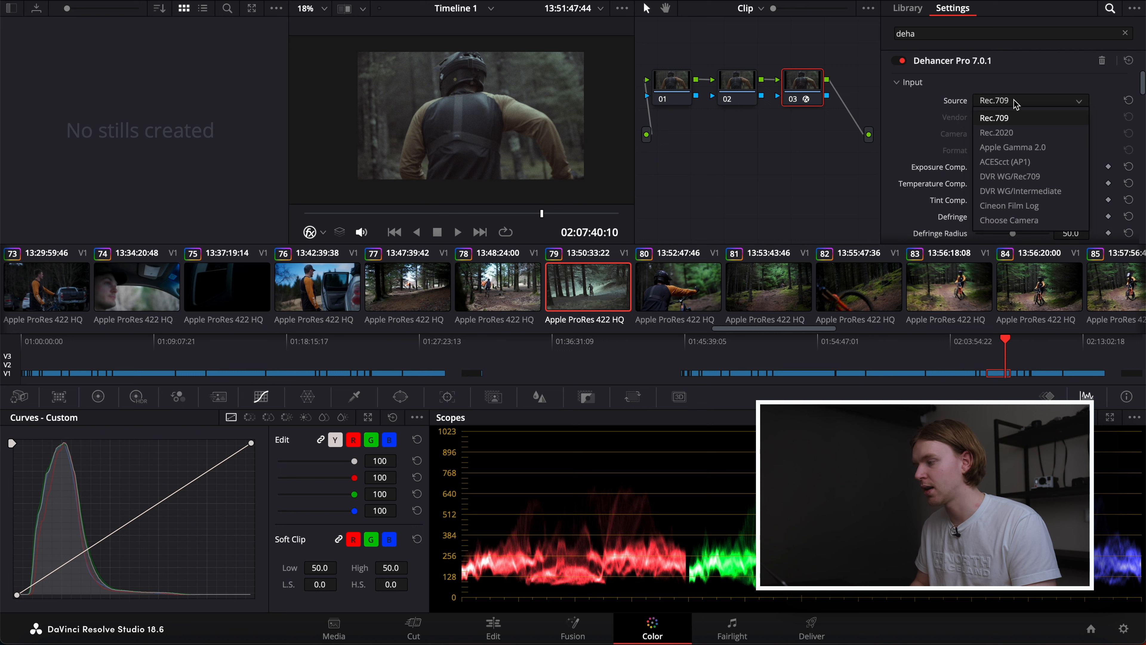
click(1010, 221)
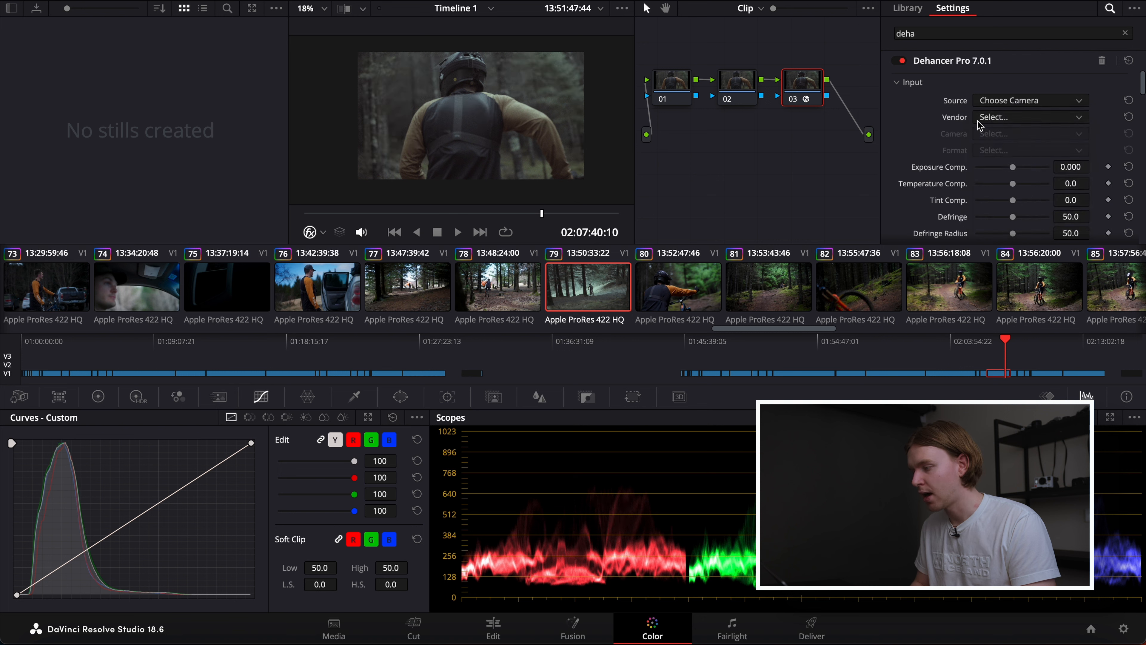
click(999, 120)
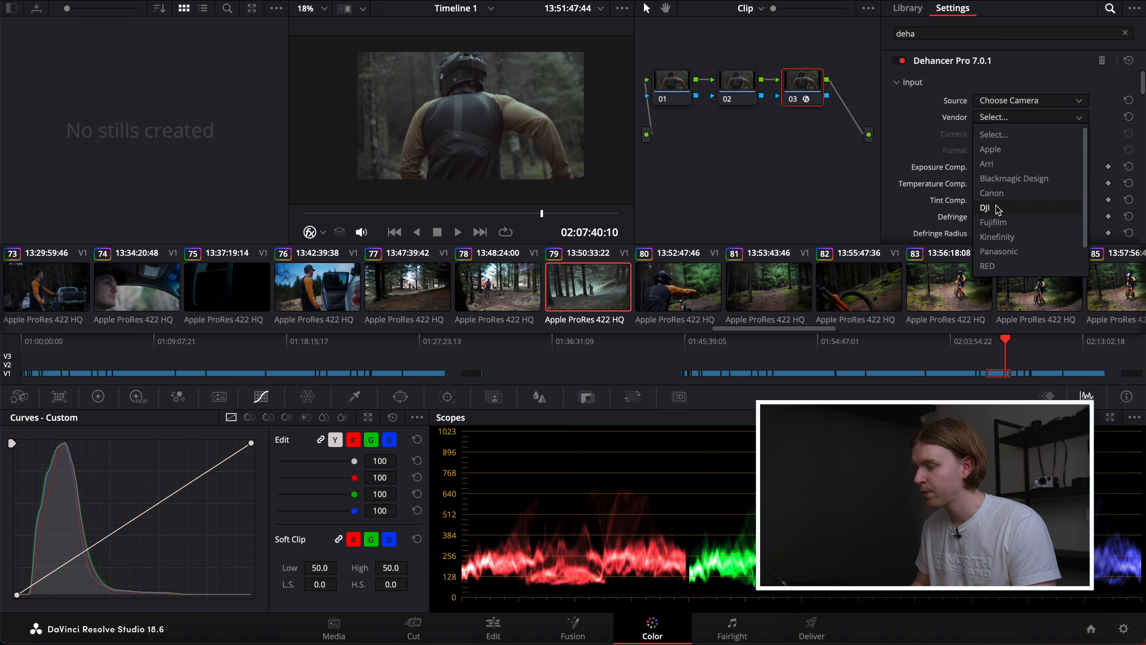
scroll(1009, 223, down, 3)
click(1010, 265)
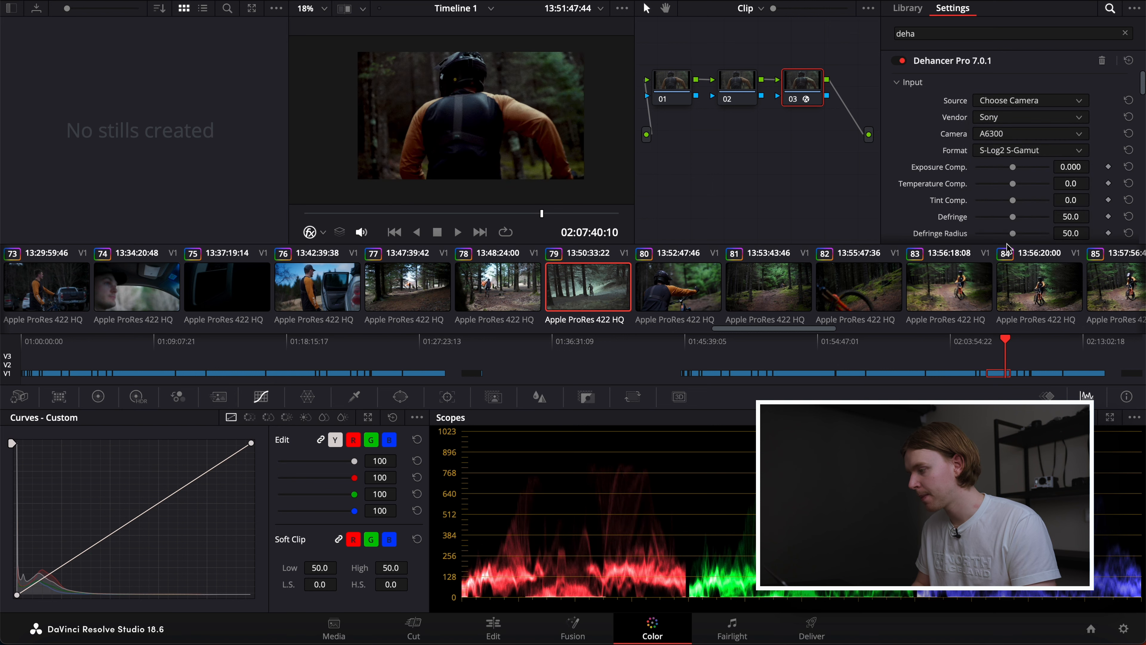
Set Dehancer's camera to Cinema Line FX6 and the format to S-Log3 S-Gamut3 ISO 800.
click(1008, 135)
scroll(1025, 226, down, 5)
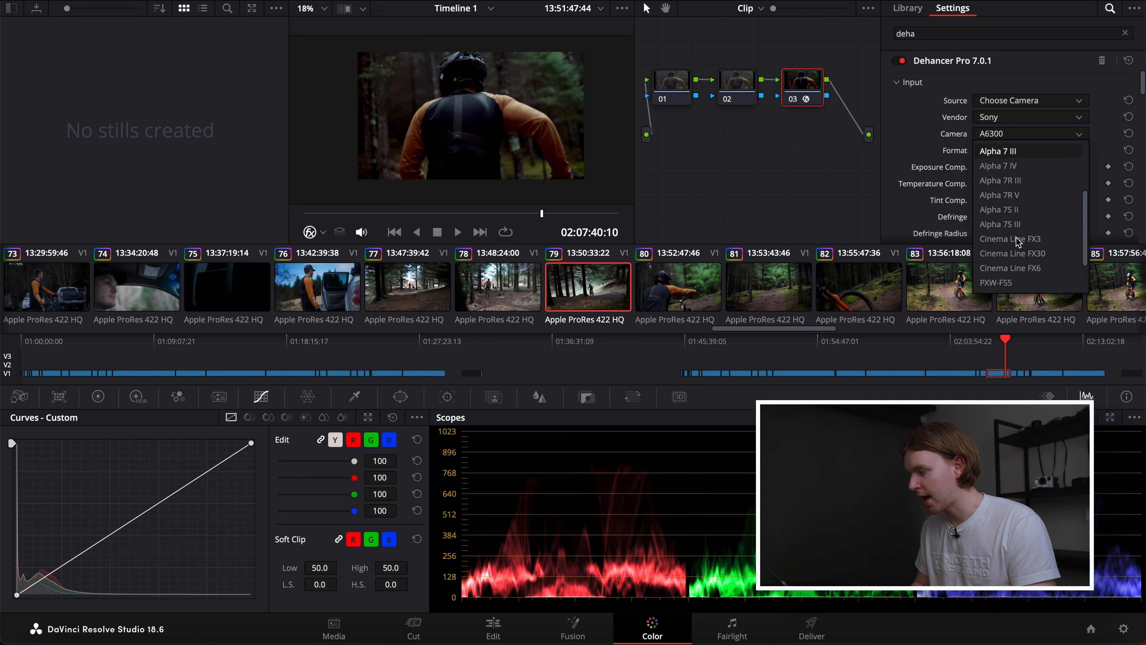
click(1032, 253)
click(1017, 153)
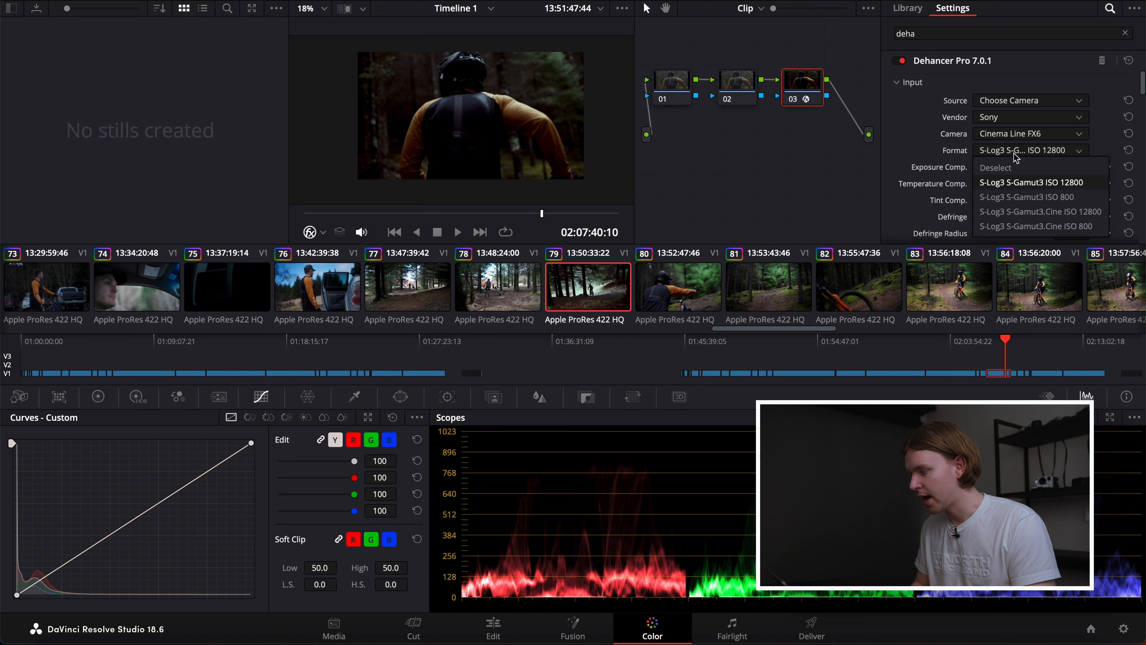
click(1041, 200)
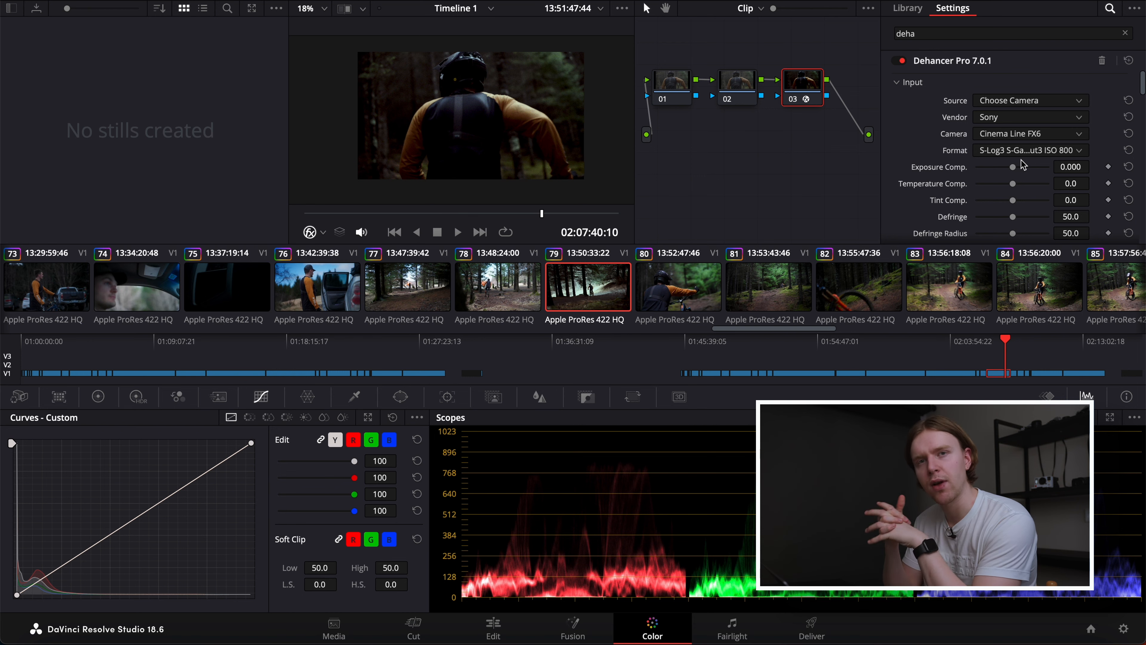
Review the biker clip full screen in playback, starting from the rider's turn toward the camera.
scroll(1023, 165, down, 4)
drag(542, 213, 551, 223)
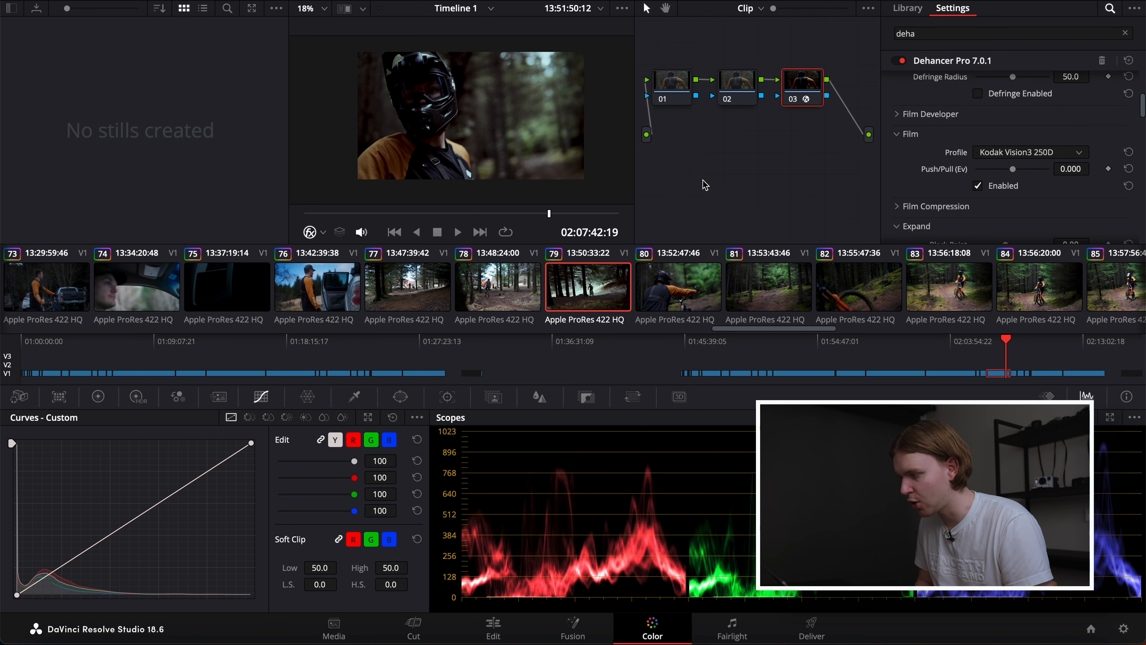
key(super+f)
key(space)
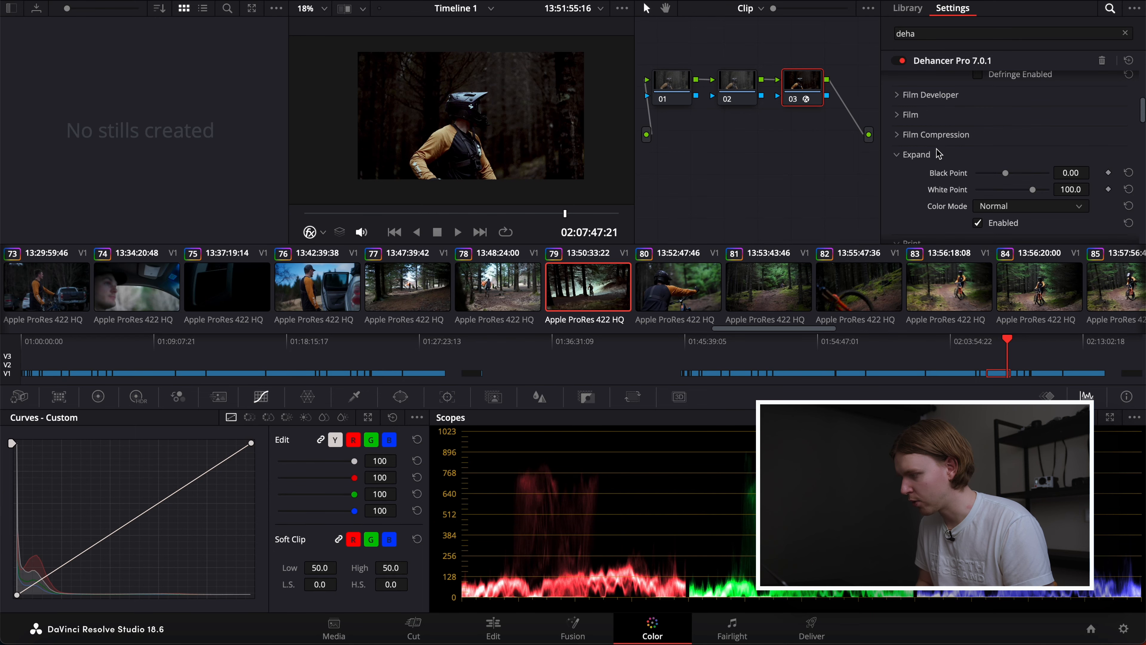
Collapse the Expand section, set Dehancer's Print profile to Kodak 2383 Print Film, and check the image.
click(933, 152)
click(931, 138)
click(933, 137)
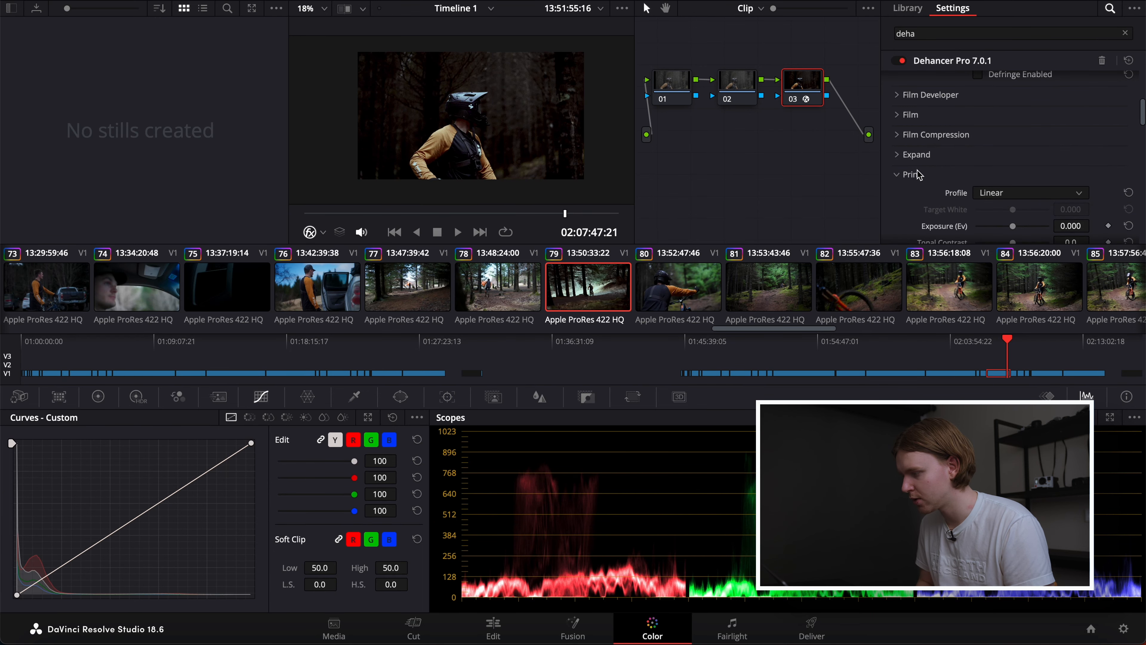
scroll(1012, 144, down, 3)
click(1040, 114)
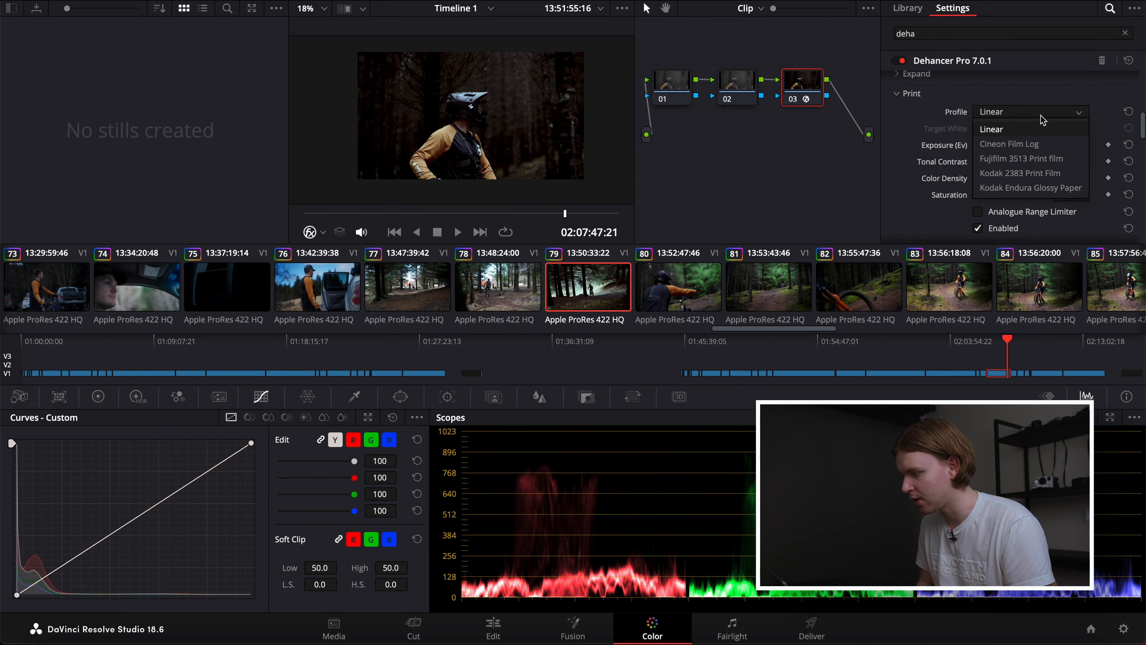
click(1047, 173)
key(p)
key(p)
Move to the close-up of the rider's helmet and lower Dehancer's Expand black point to -1.09.
mouse_move(566, 213)
mouse_down()
mouse_move(507, 213)
mouse_move(552, 214)
mouse_up()
scroll(948, 113, up, 3)
click(916, 134)
drag(1007, 159, 1004, 153)
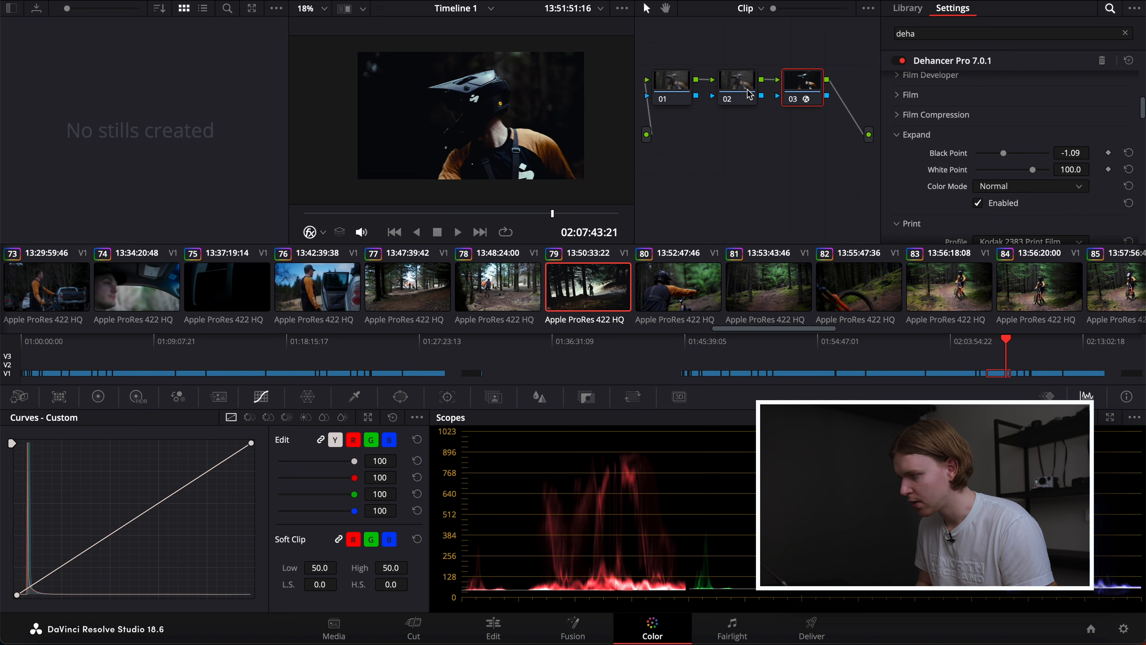
On node 01, lift the midtones of the custom curve and fine-tune it with shadow and highlight points.
click(680, 87)
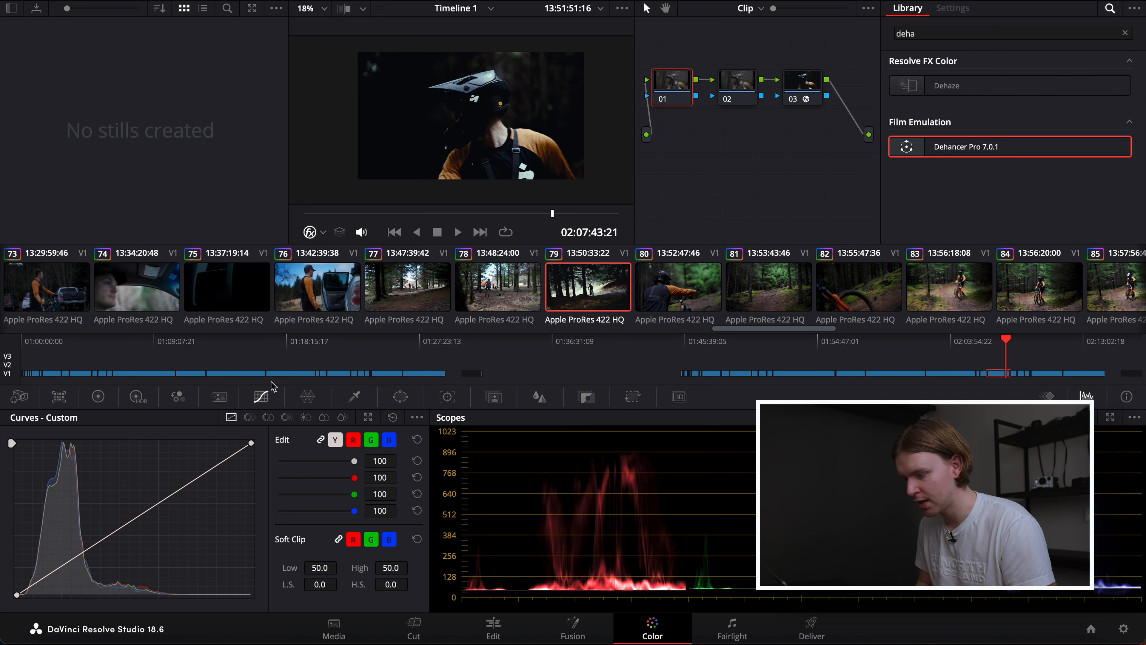
click(123, 526)
drag(123, 526, 115, 514)
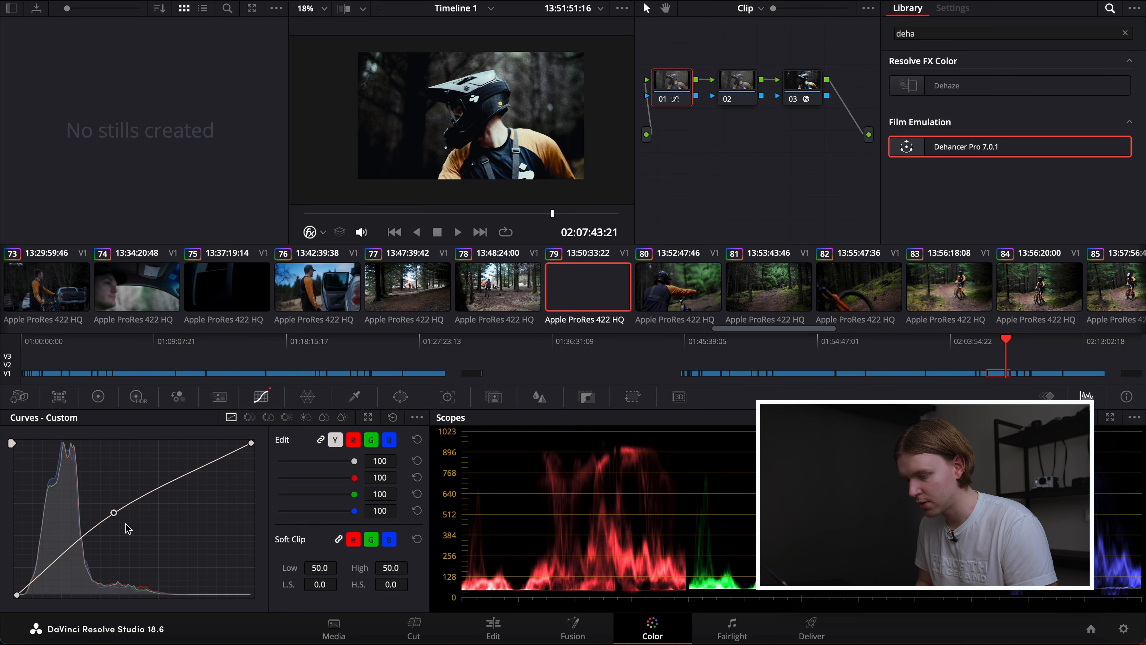
drag(115, 515, 114, 518)
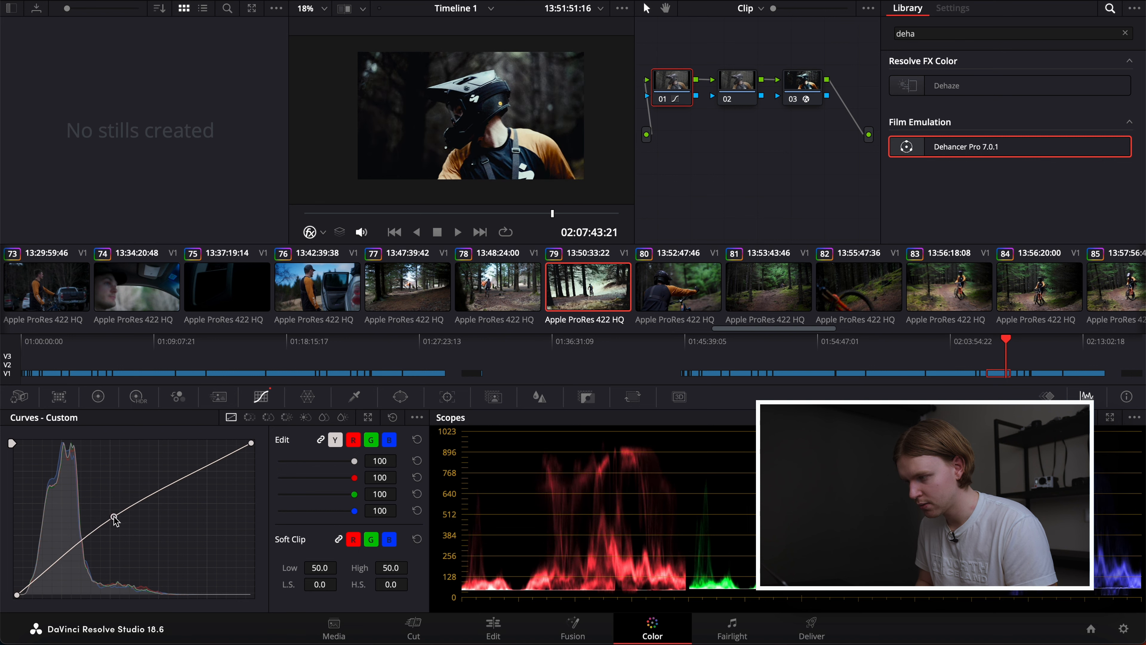
drag(68, 553, 64, 549)
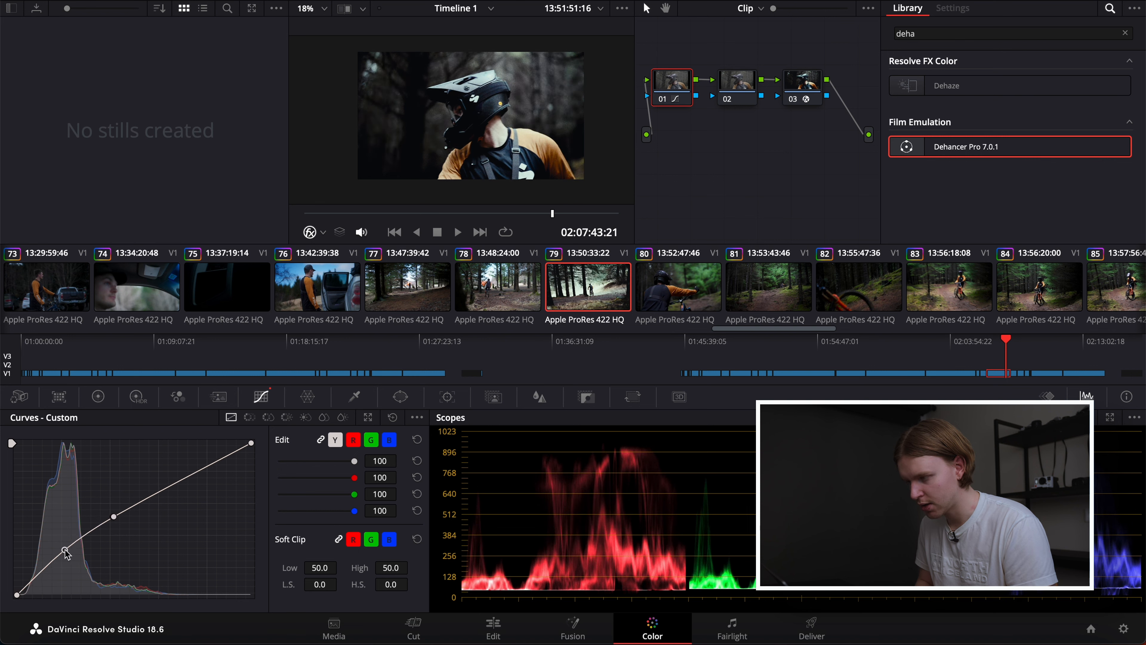
drag(202, 477, 204, 466)
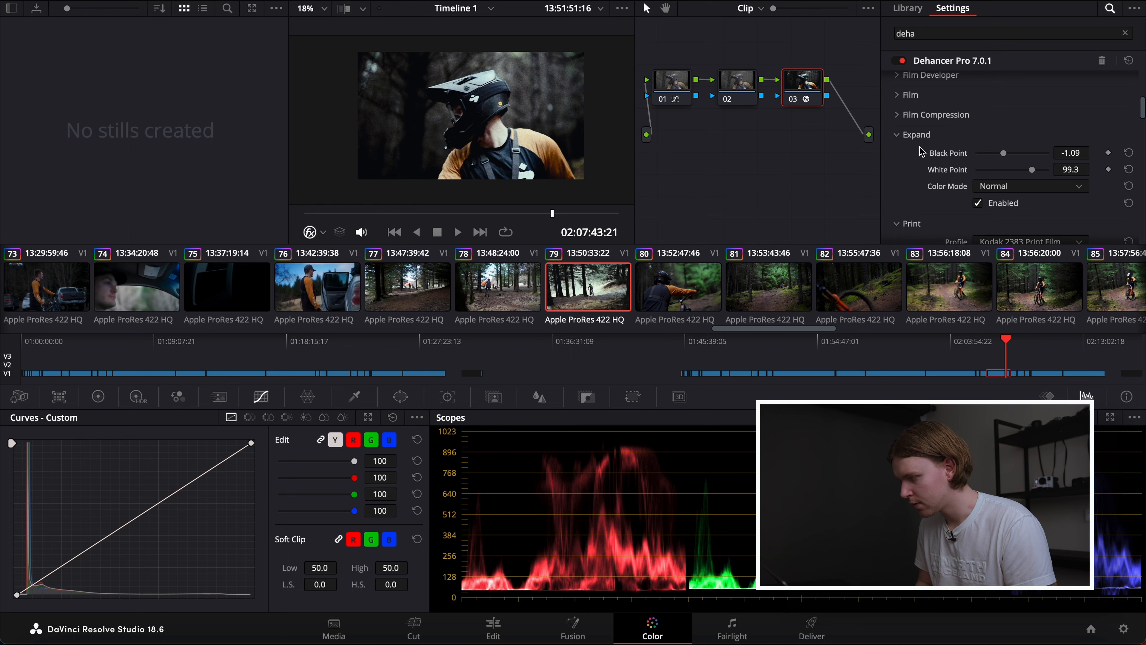
Collapse Dehancer's Expand and Print sections and enable Color Head.
click(923, 134)
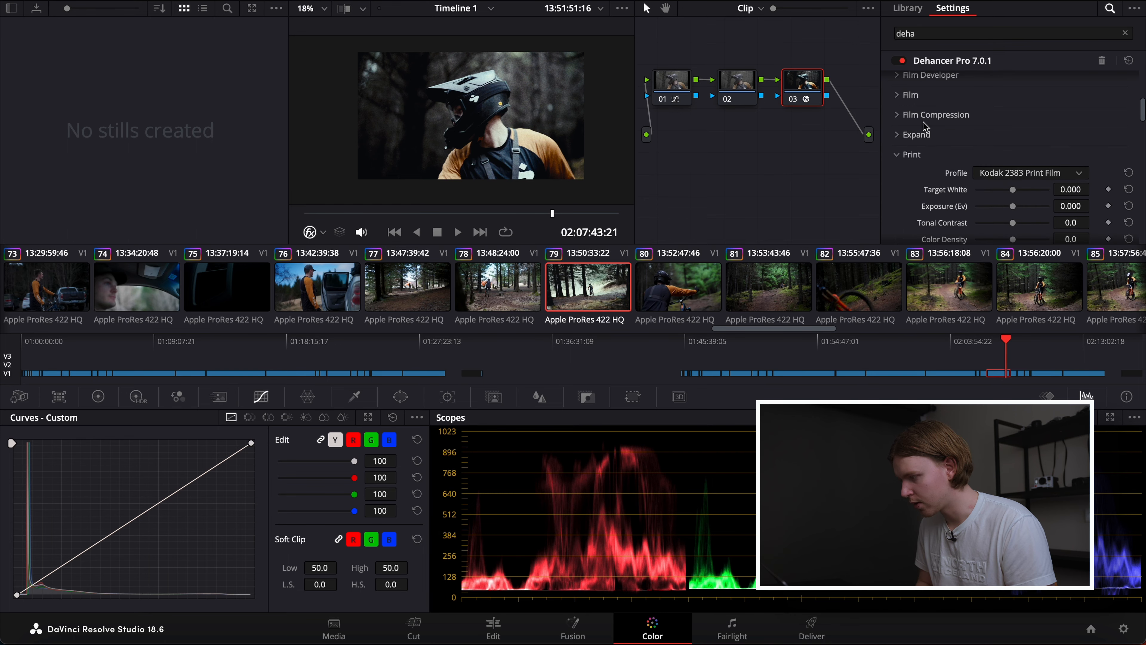
click(909, 156)
scroll(927, 169, down, 3)
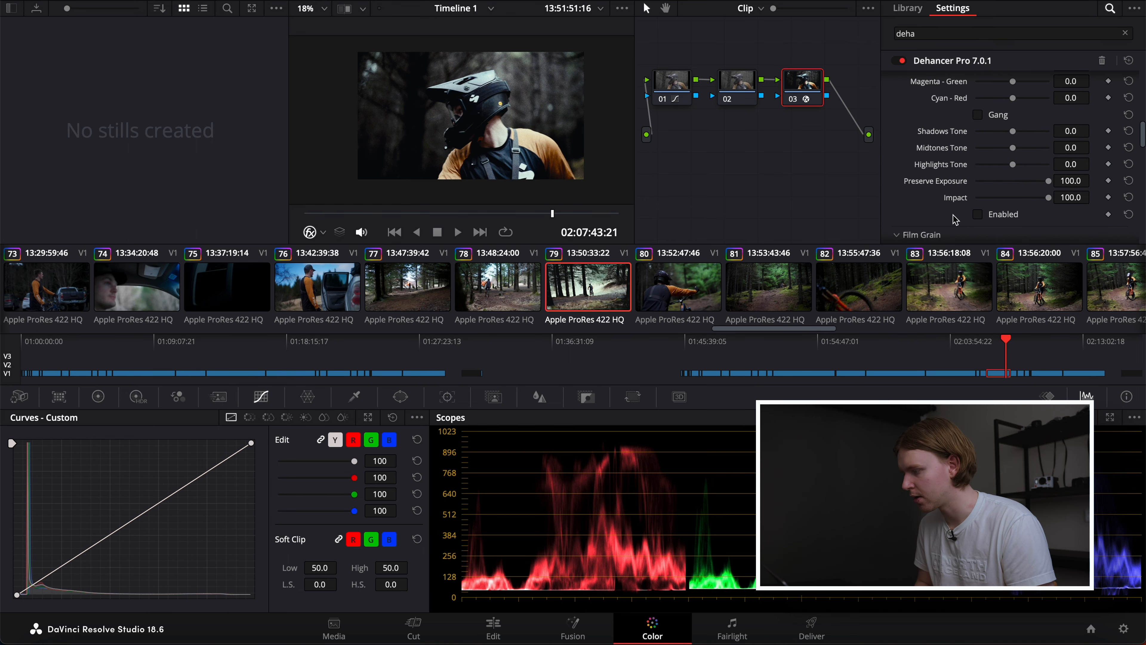
click(979, 215)
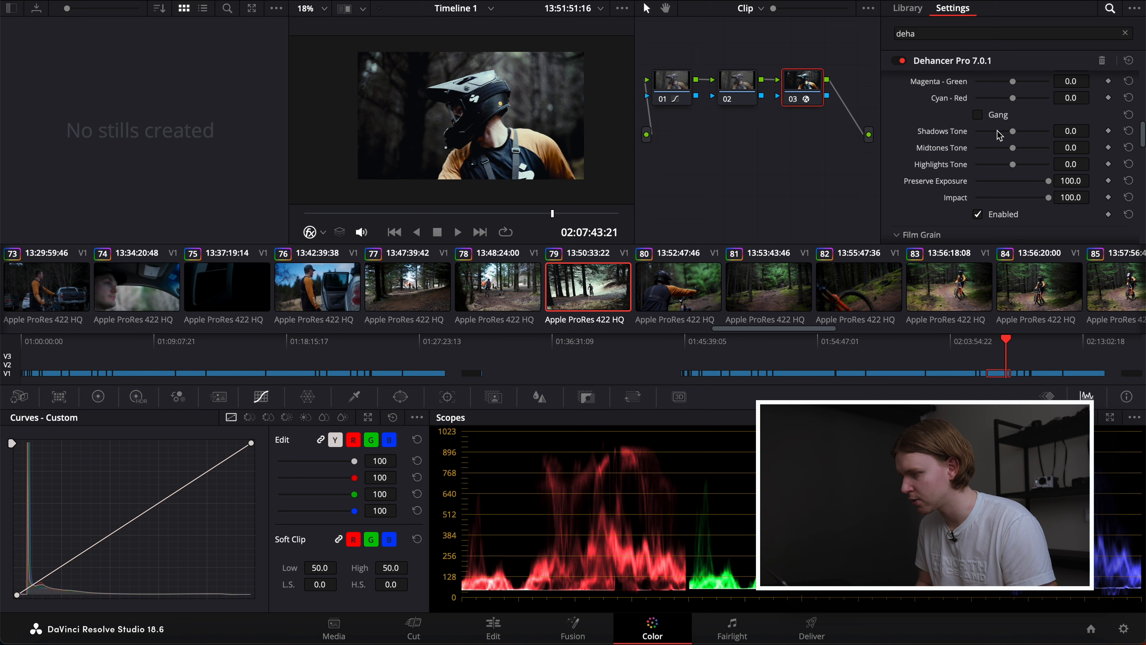
Set Color Head's Shadows Tone to -21.1, Midtones Tone to 50.5 and Highlights Tone to -24.8.
click(997, 131)
drag(1009, 168, 1003, 169)
click(1024, 148)
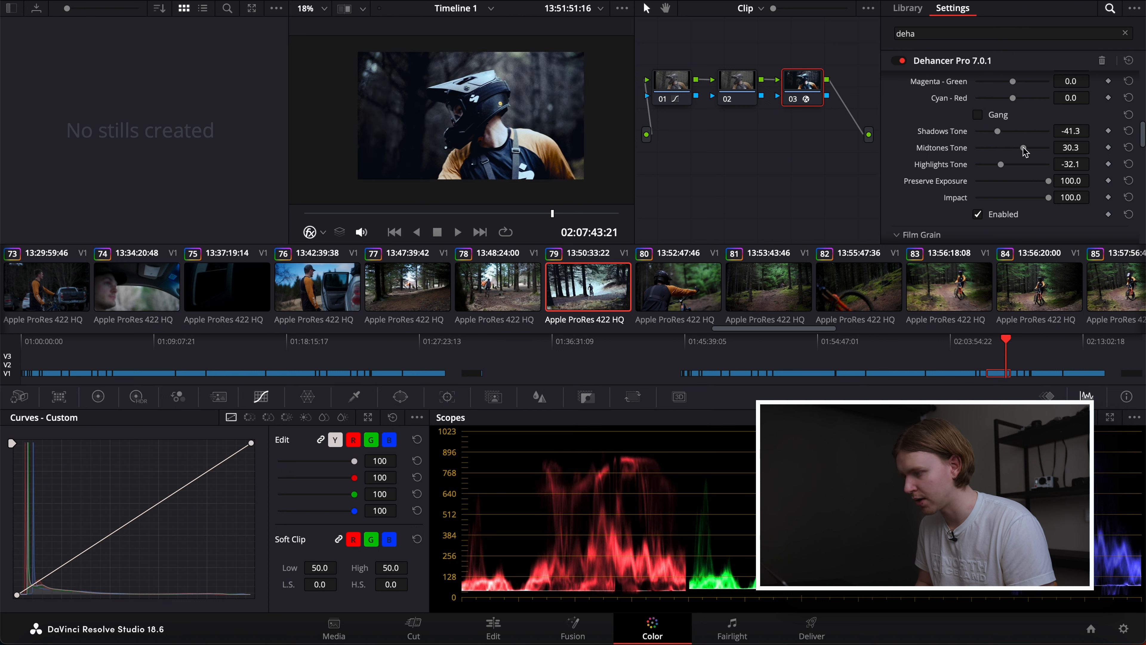
click(1028, 148)
click(1005, 131)
drag(1000, 167, 1004, 167)
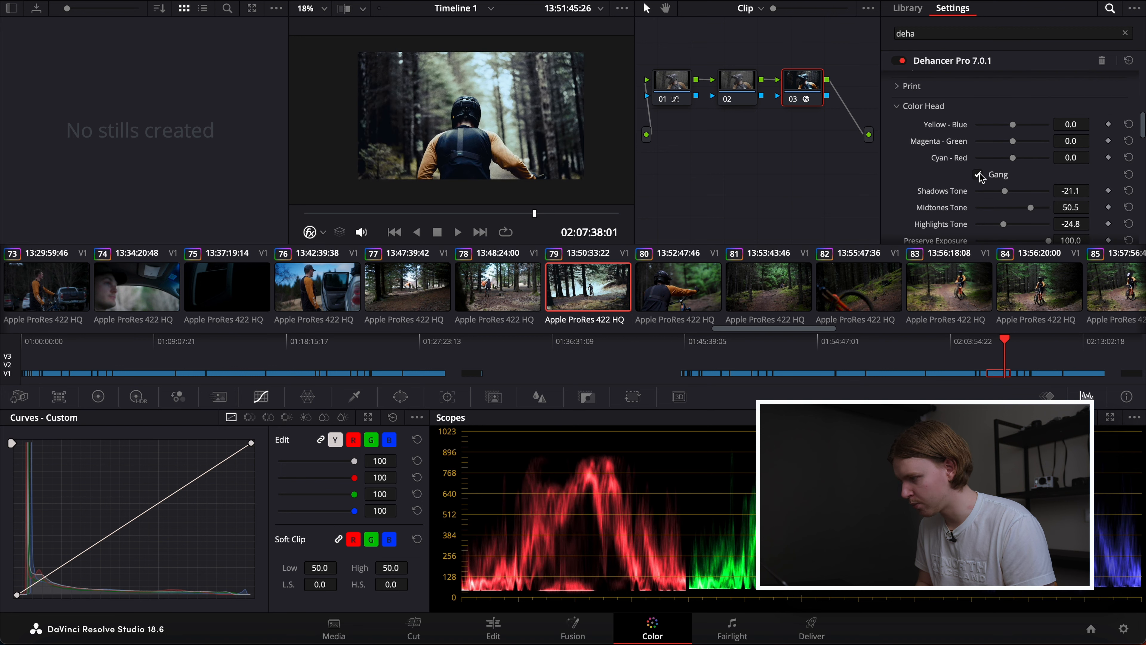
Turn off Gang in Color Head and adjust the Yellow-Blue and Cyan-Red balance, checking another frame of the rider.
click(979, 174)
scroll(975, 172, down, 2)
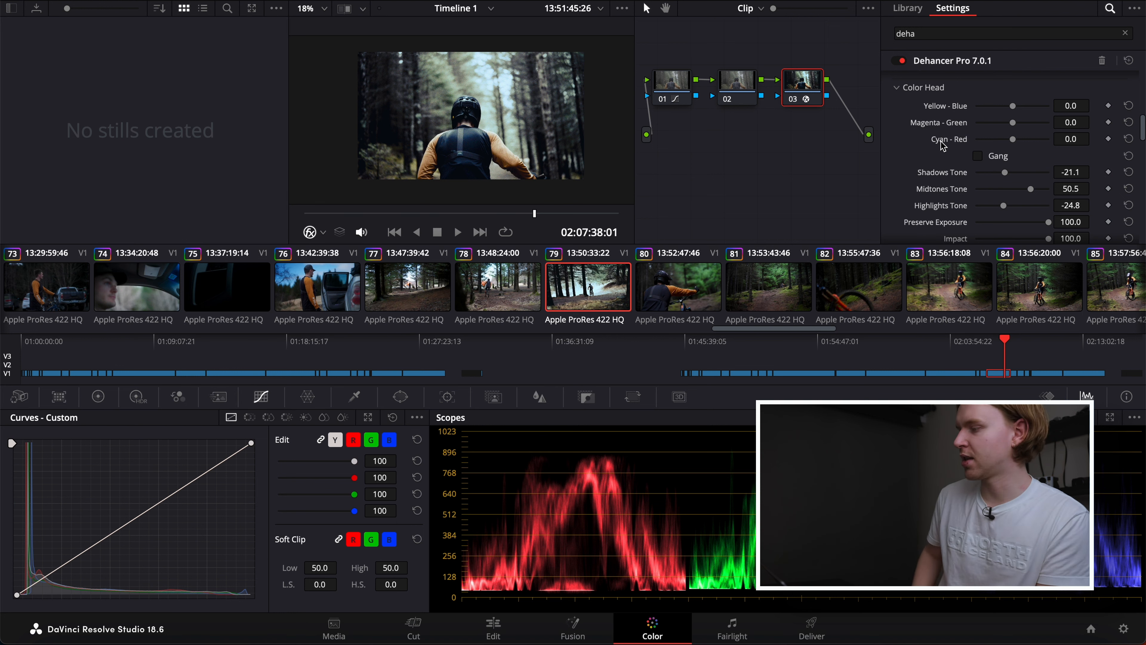
mouse_move(1014, 107)
mouse_down()
mouse_move(1003, 107)
mouse_move(1020, 123)
mouse_up()
drag(535, 213, 560, 214)
drag(1016, 142, 1011, 140)
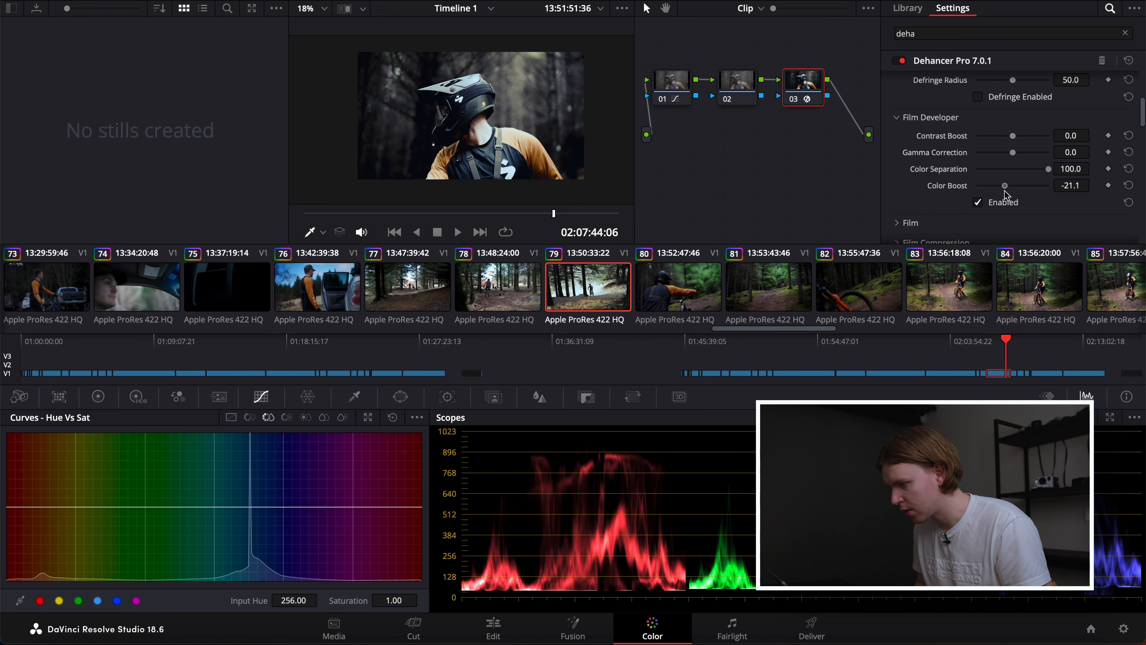
Set the Film Developer's Color Boost to 46.8, move to a wider frame of the rider, and select node 02.
drag(1010, 191, 1030, 192)
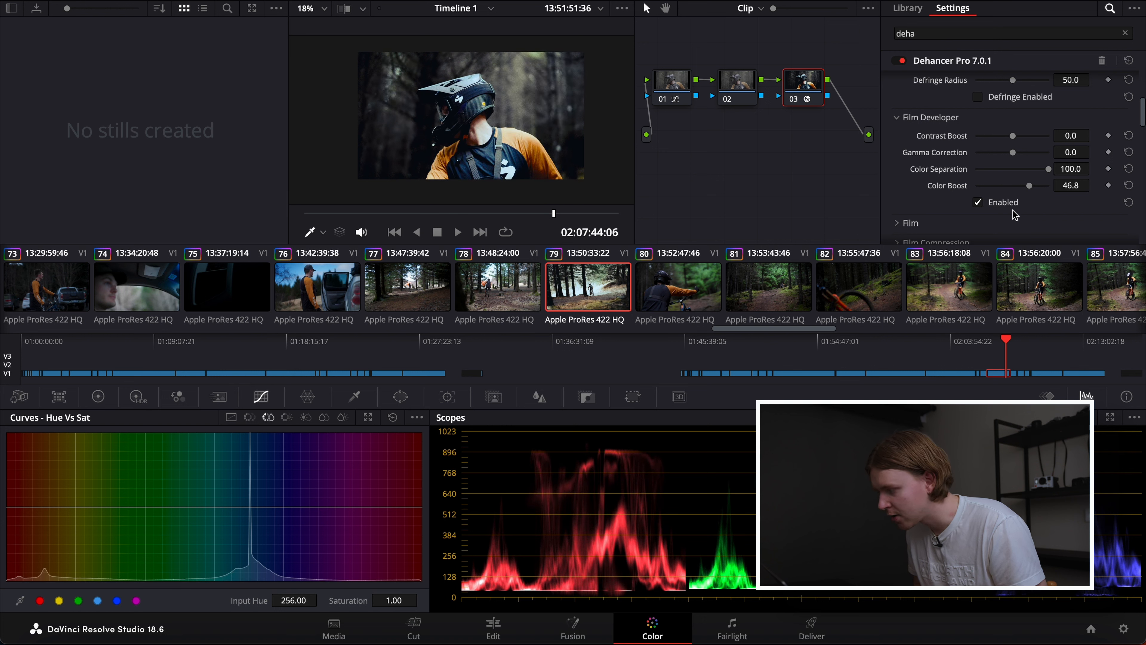
mouse_move(554, 213)
mouse_down()
mouse_move(536, 214)
mouse_move(558, 213)
mouse_up()
click(738, 87)
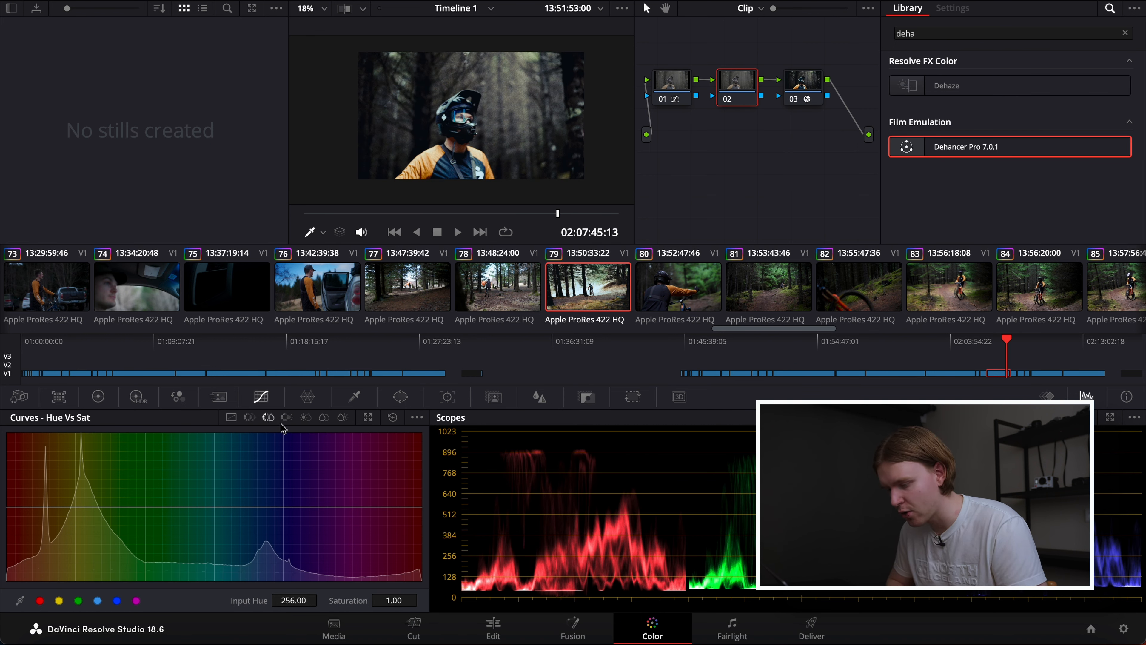
Slightly raise the greens in node 02's Hue Vs Sat curve, and set the yellows' Hue Rotate to 20.00 in the Hue Vs Hue curve.
click(76, 600)
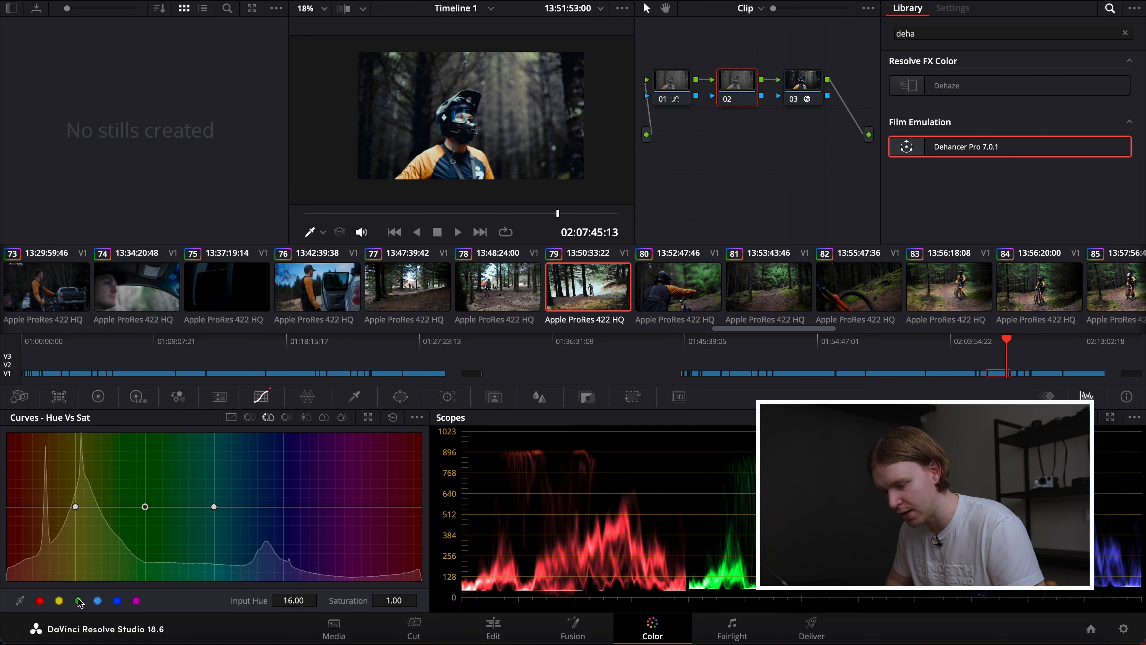
mouse_move(144, 507)
mouse_down()
mouse_move(144, 466)
mouse_move(145, 493)
mouse_up()
click(250, 417)
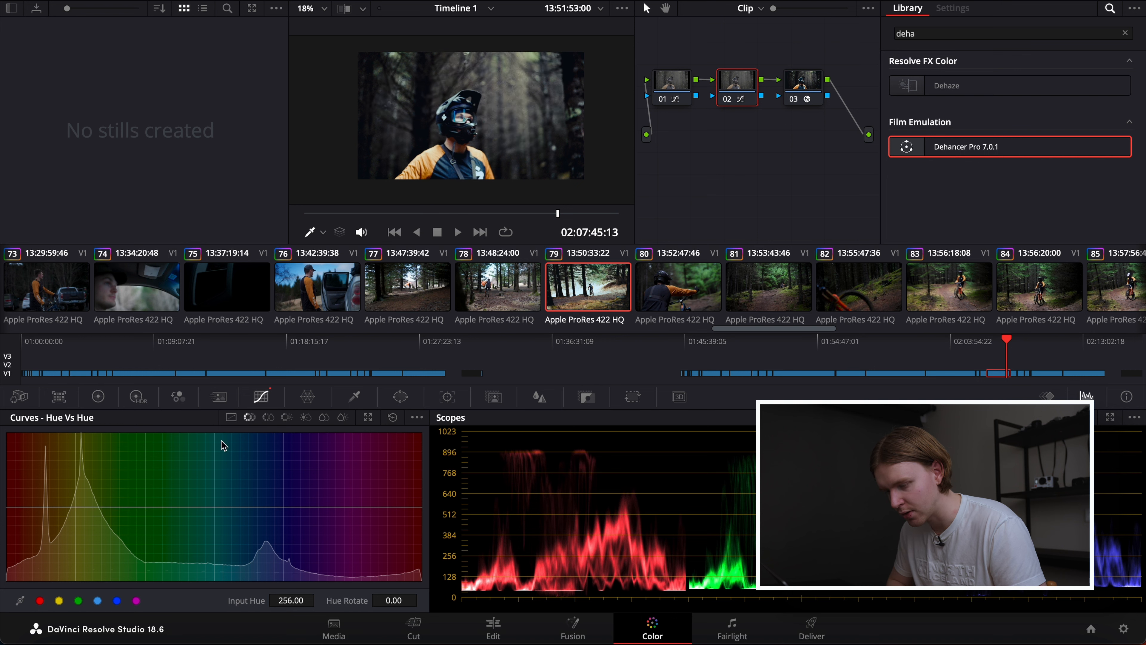
click(78, 601)
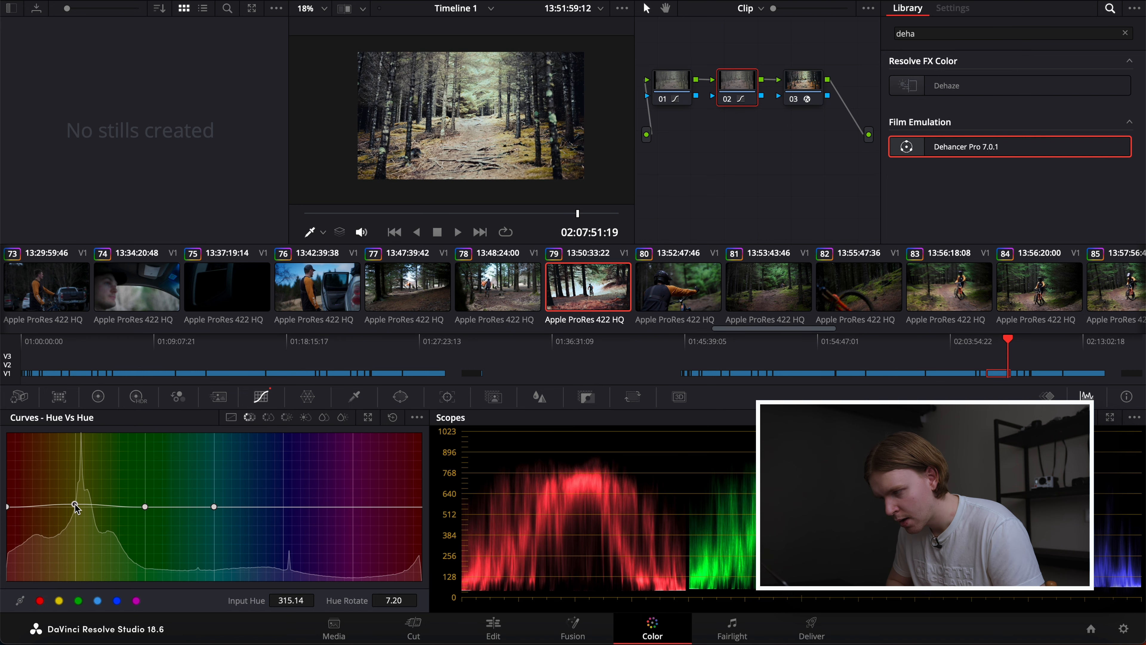
mouse_move(75, 507)
mouse_down()
mouse_move(76, 496)
mouse_move(75, 528)
mouse_move(73, 497)
mouse_up()
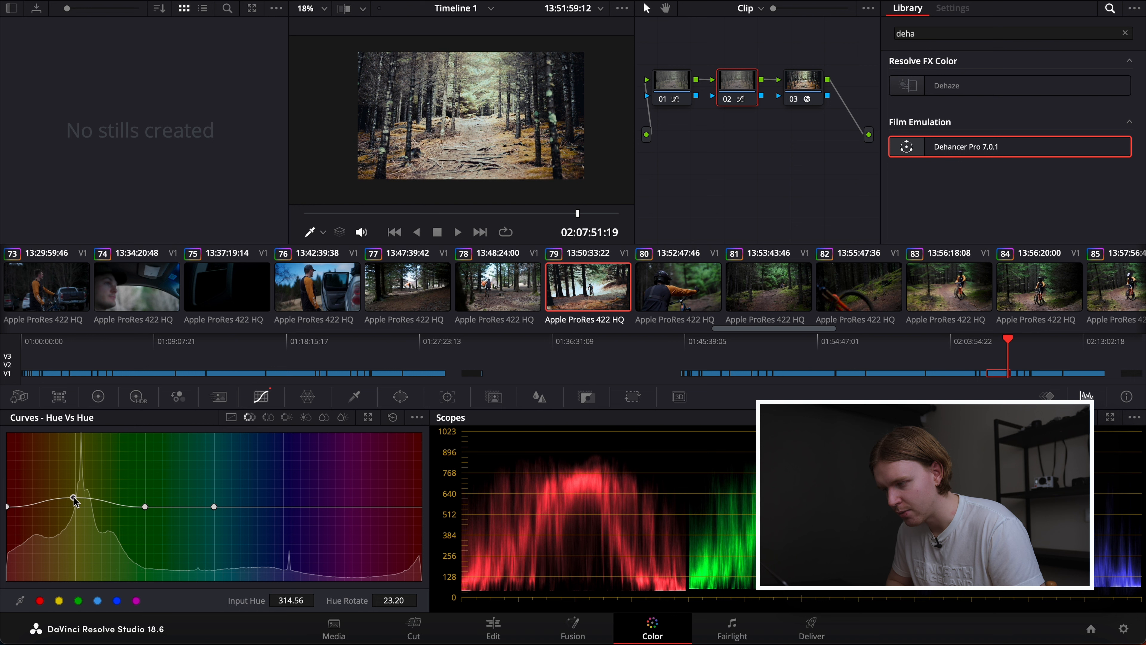
Raise the yellows' saturation to 1.09 in Hue Vs Sat, and set the greens' Hue Rotate to -24.80 in Hue Vs Hue.
click(268, 417)
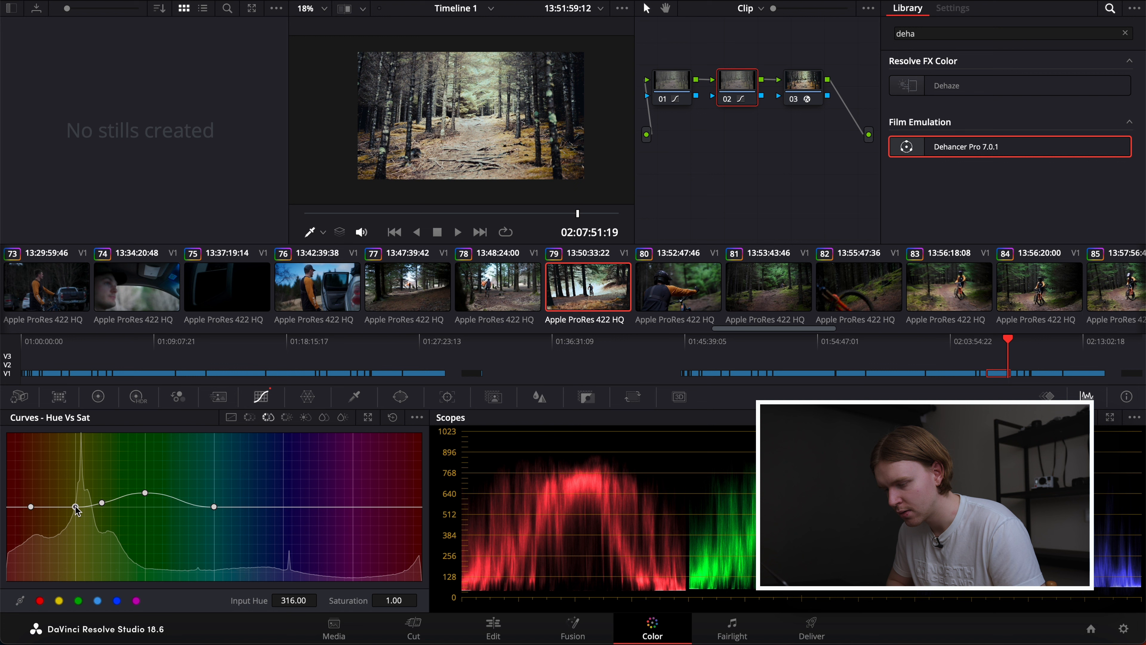
drag(76, 501, 75, 503)
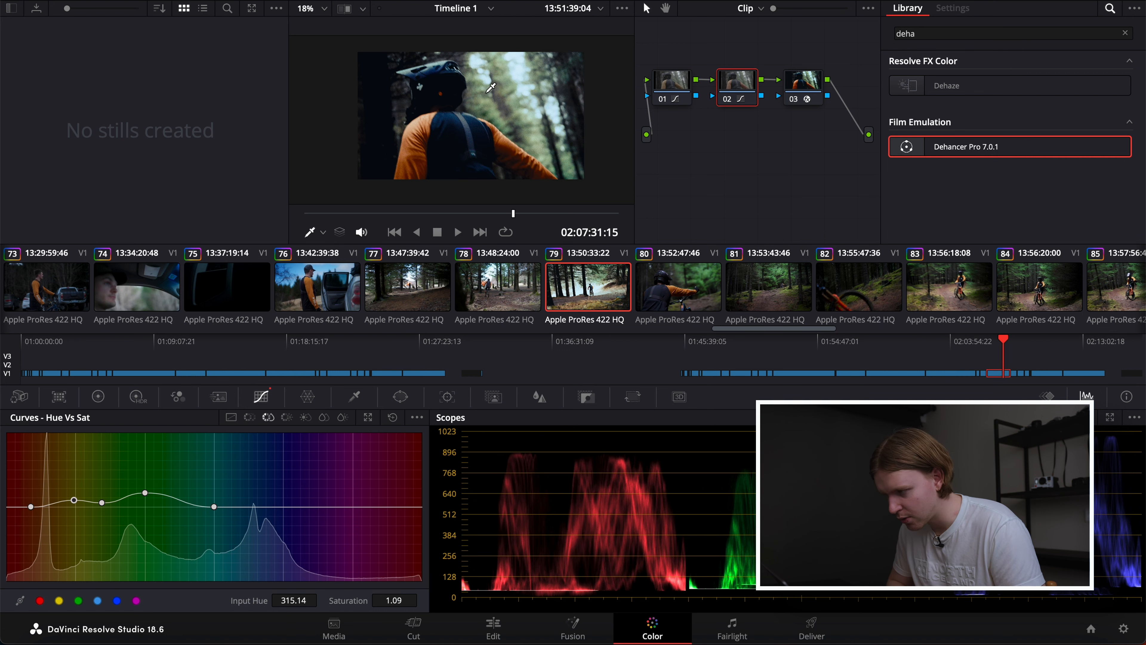
click(250, 419)
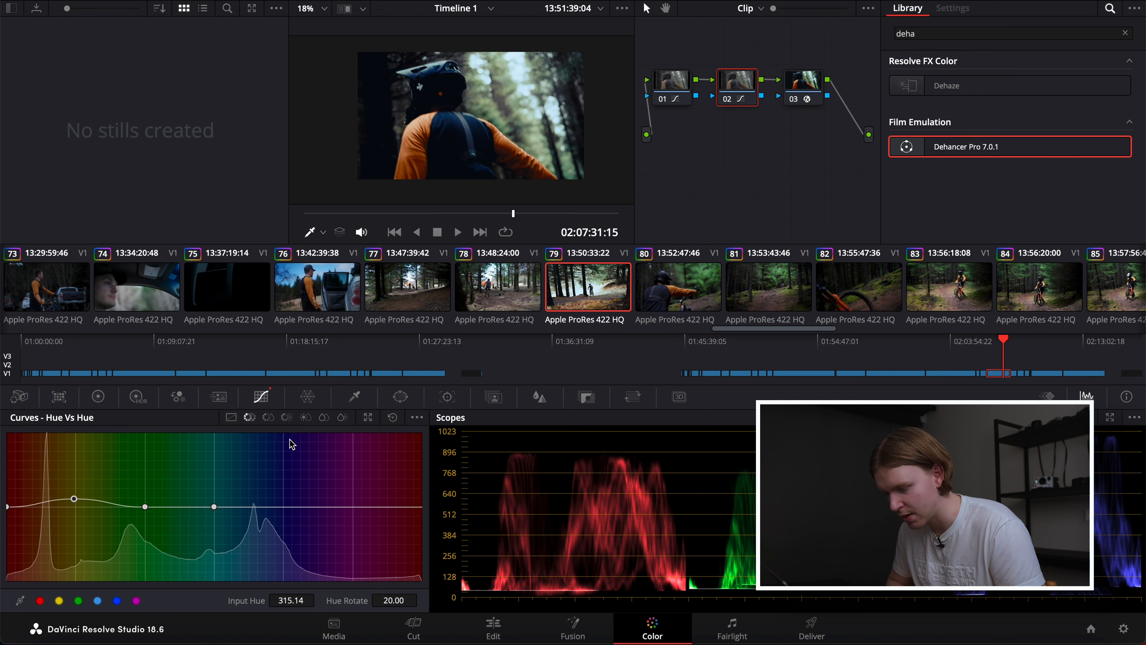
click(79, 601)
mouse_move(147, 510)
mouse_down()
mouse_move(146, 497)
mouse_move(147, 534)
mouse_move(146, 508)
mouse_move(147, 532)
mouse_move(133, 520)
mouse_move(164, 517)
mouse_move(145, 515)
mouse_up()
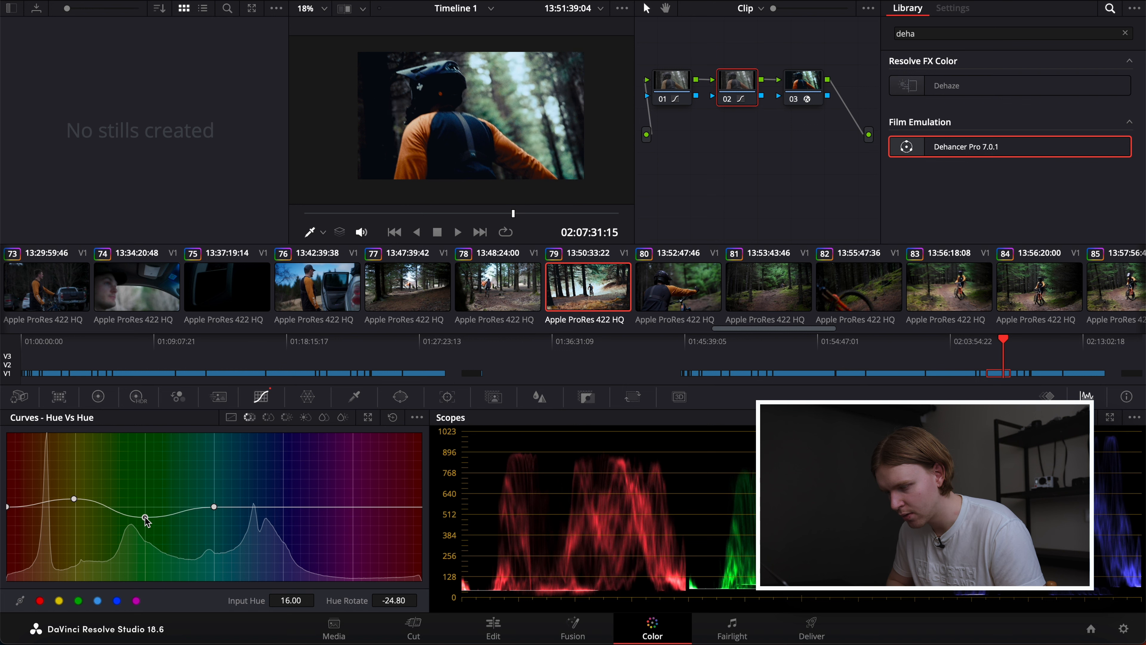
Raise the greens' saturation to 1.46 in the Hue Vs Sat curve and compare the shot with node 02 off and on.
click(269, 417)
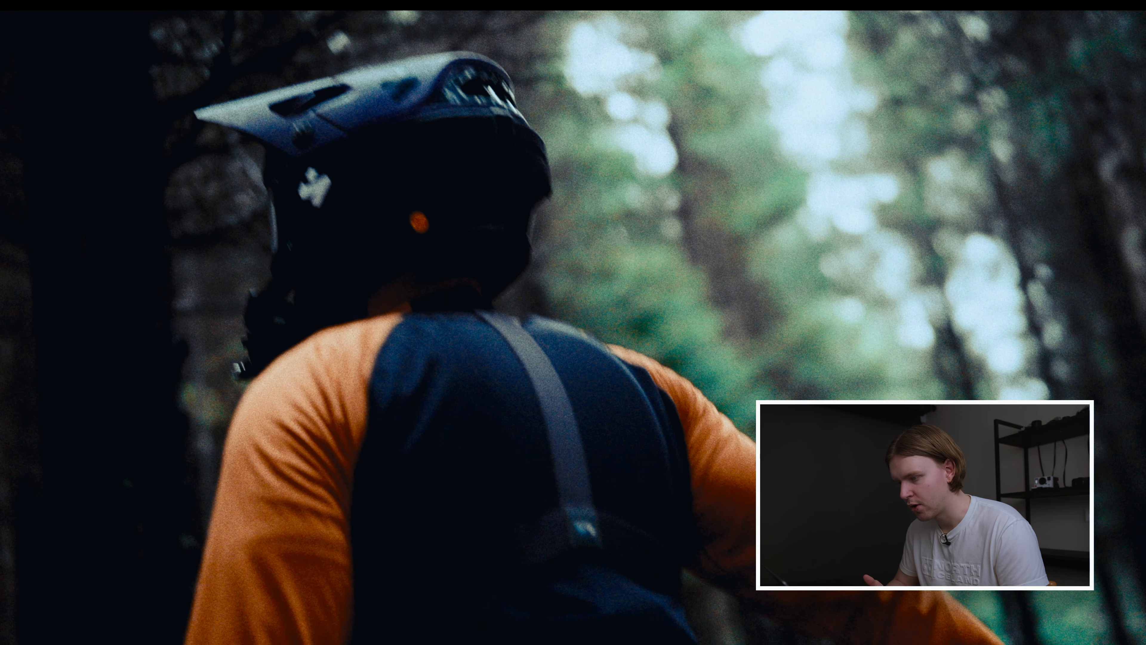
key(ctrl+d)
key(ctrl+d)
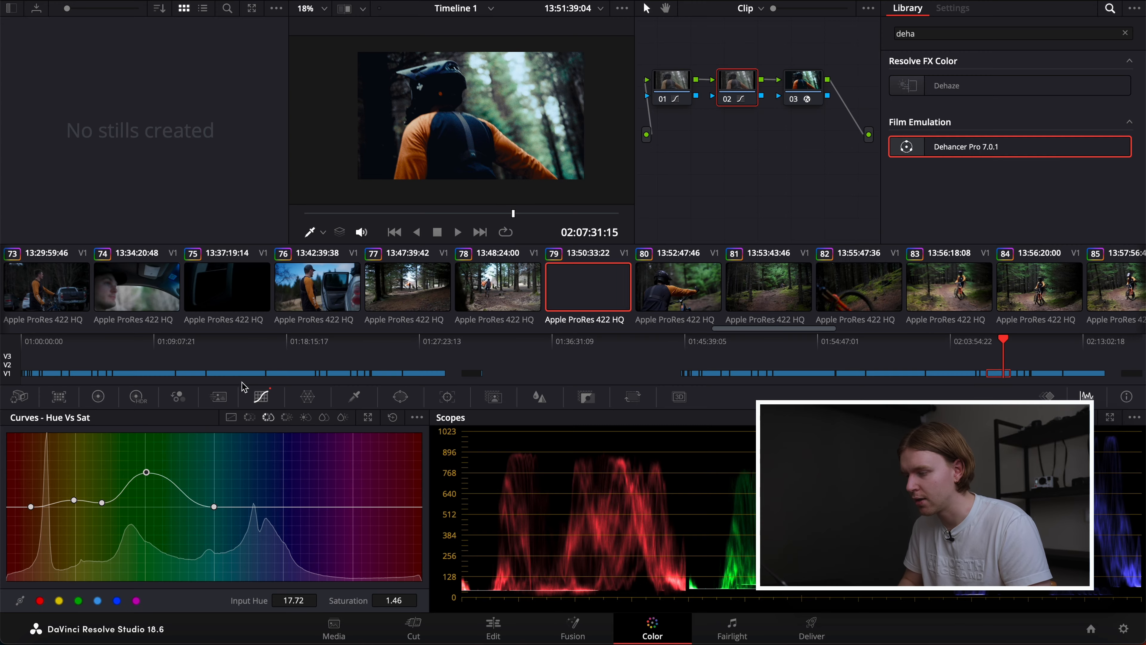